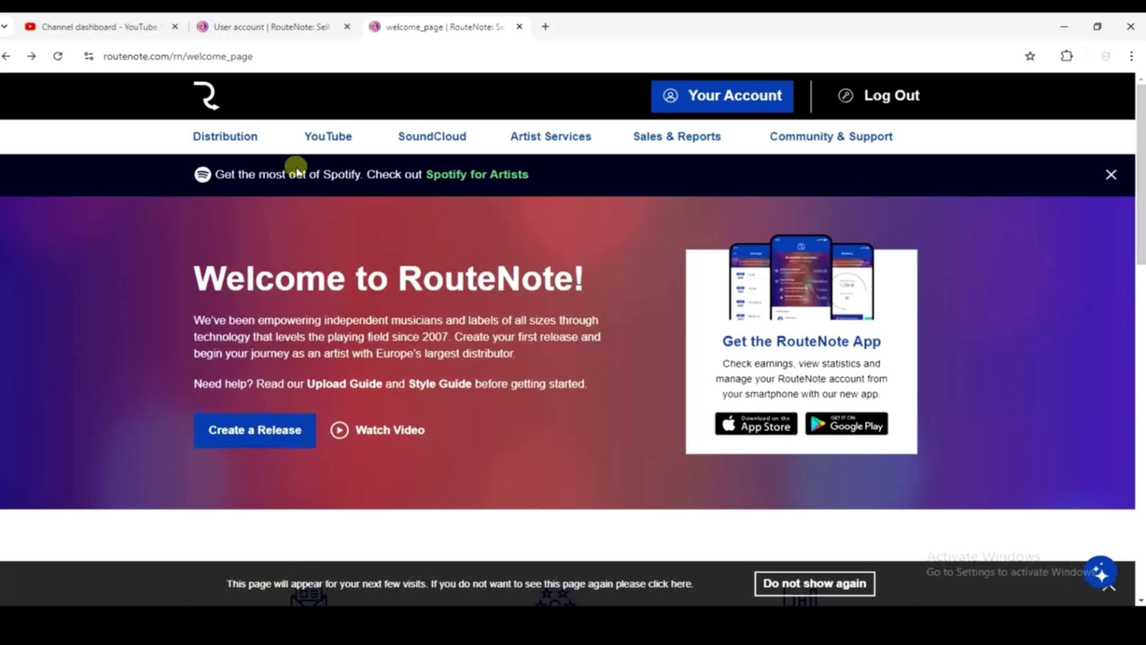
Create a new release titled 'love story', which gets a generated UPC
left_click(255, 431)
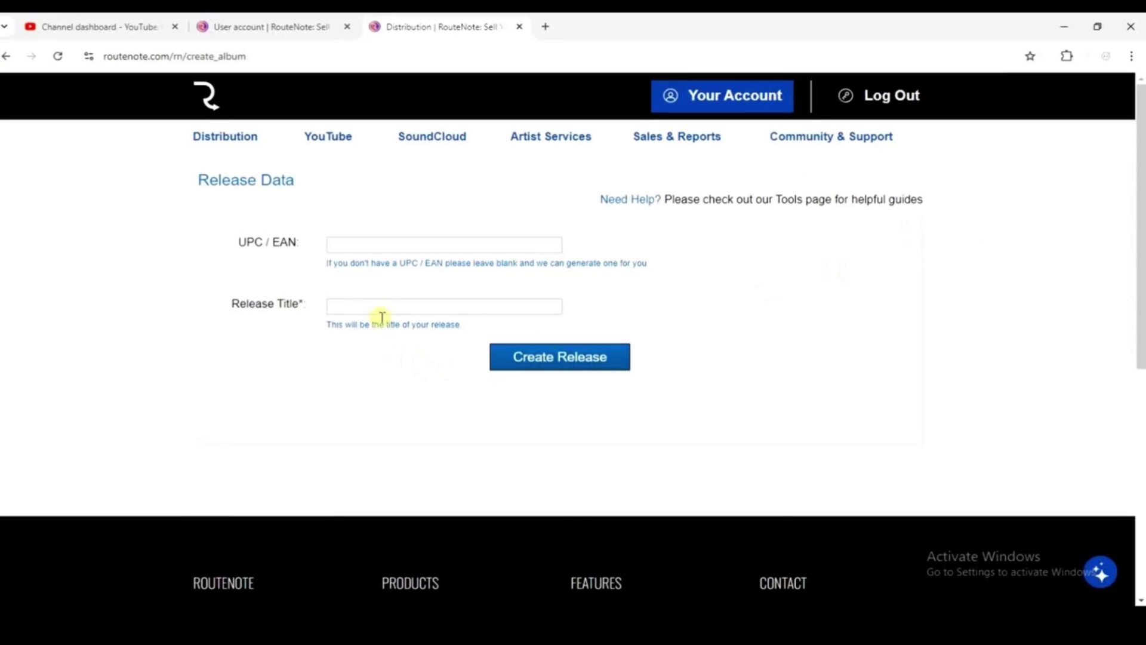
left_click(381, 306)
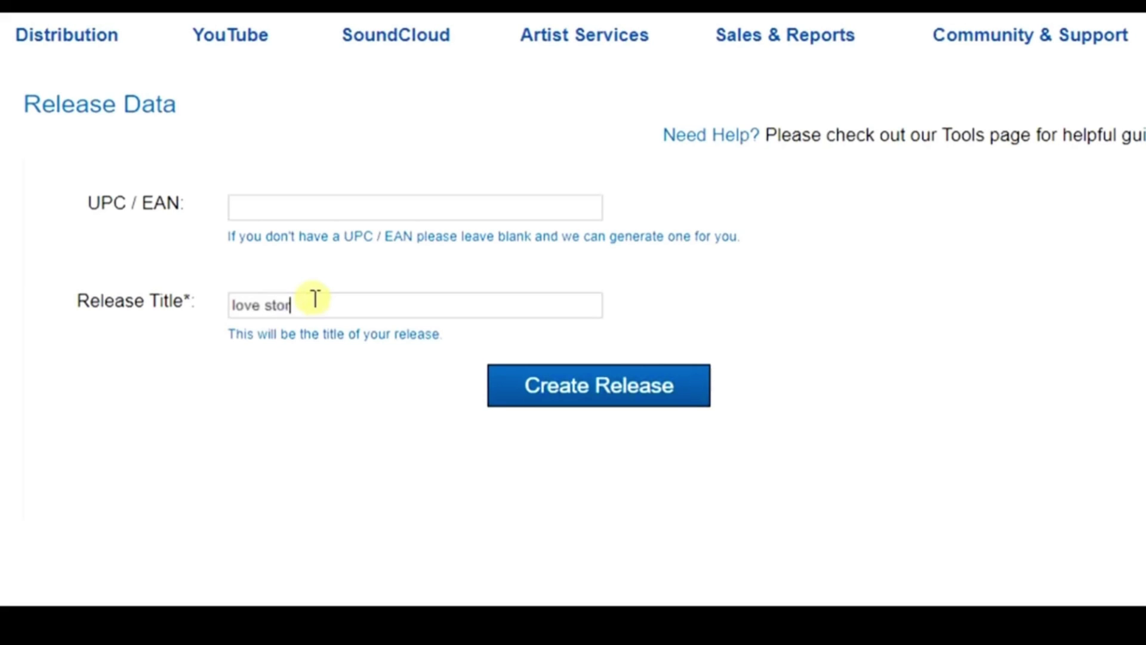
left_click(576, 384)
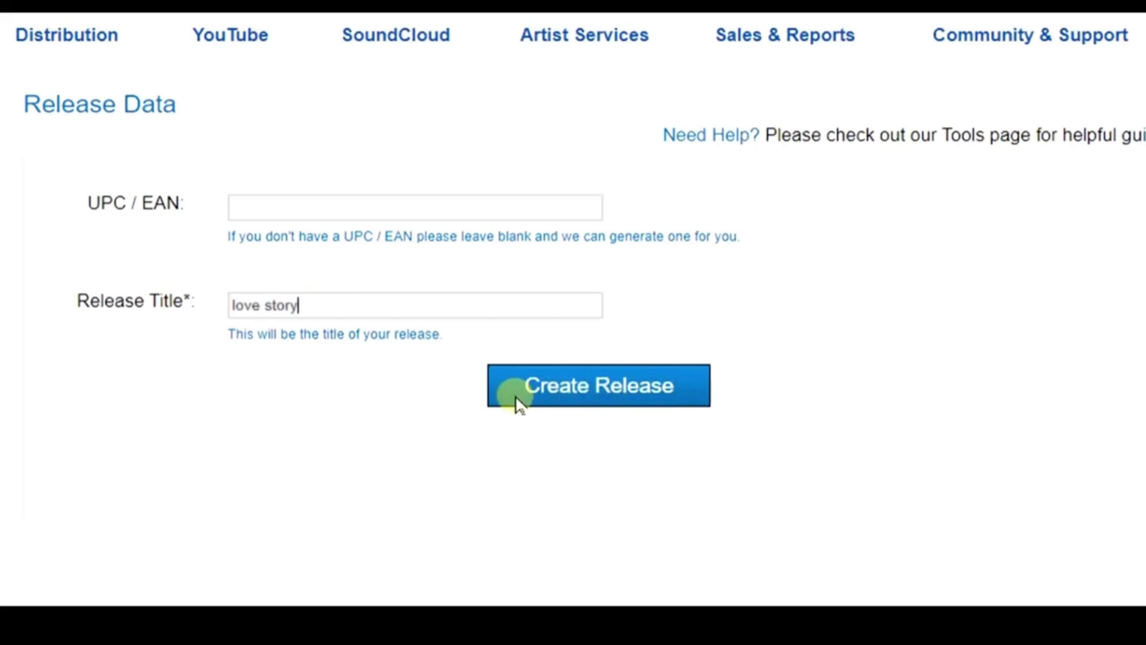
left_click(583, 385)
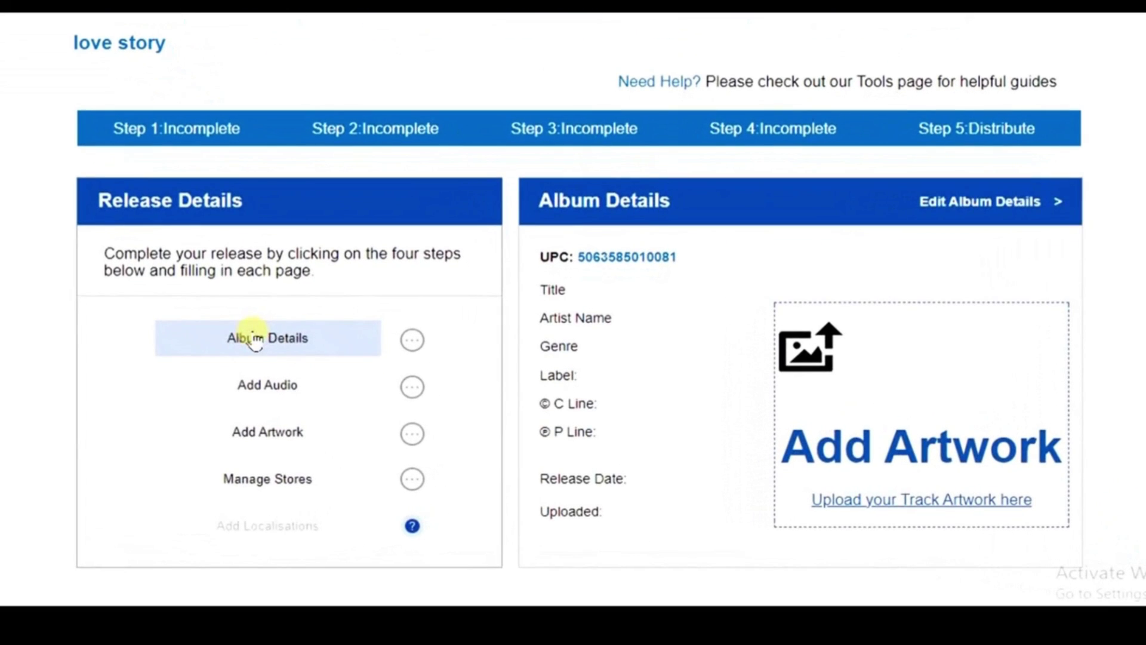
In Album Details, enter the primary artist's name and add them as a new profile
left_click(254, 340)
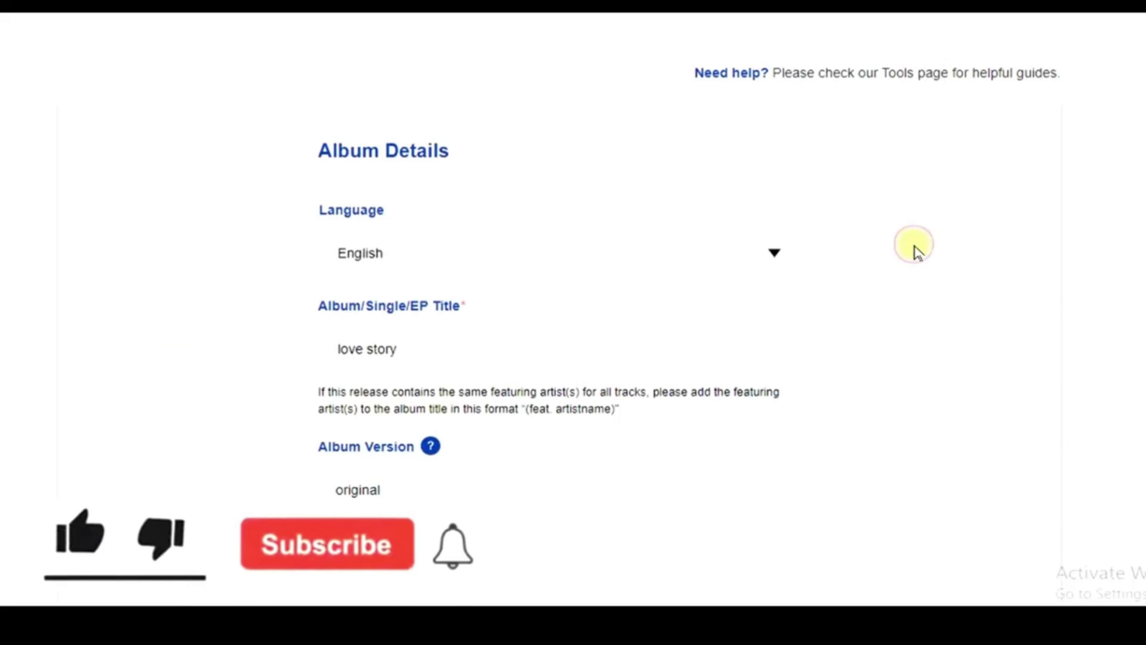
scroll(917, 251, "down", 3)
scroll(917, 250, "down", 5)
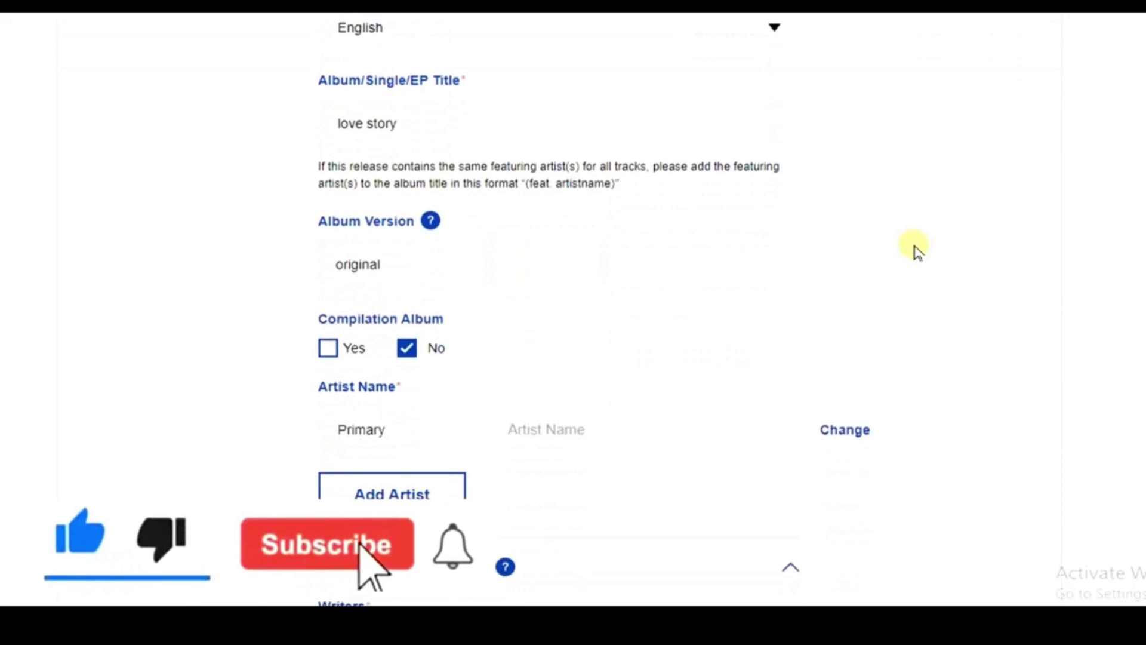
scroll(917, 250, "down", 3)
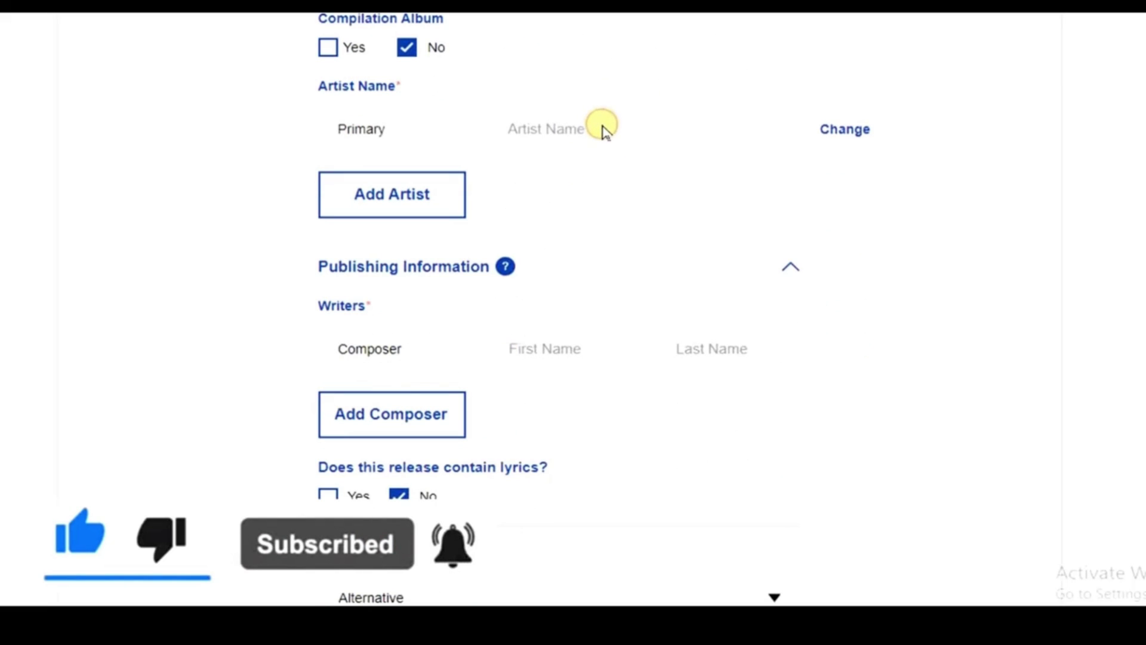
type("udh")
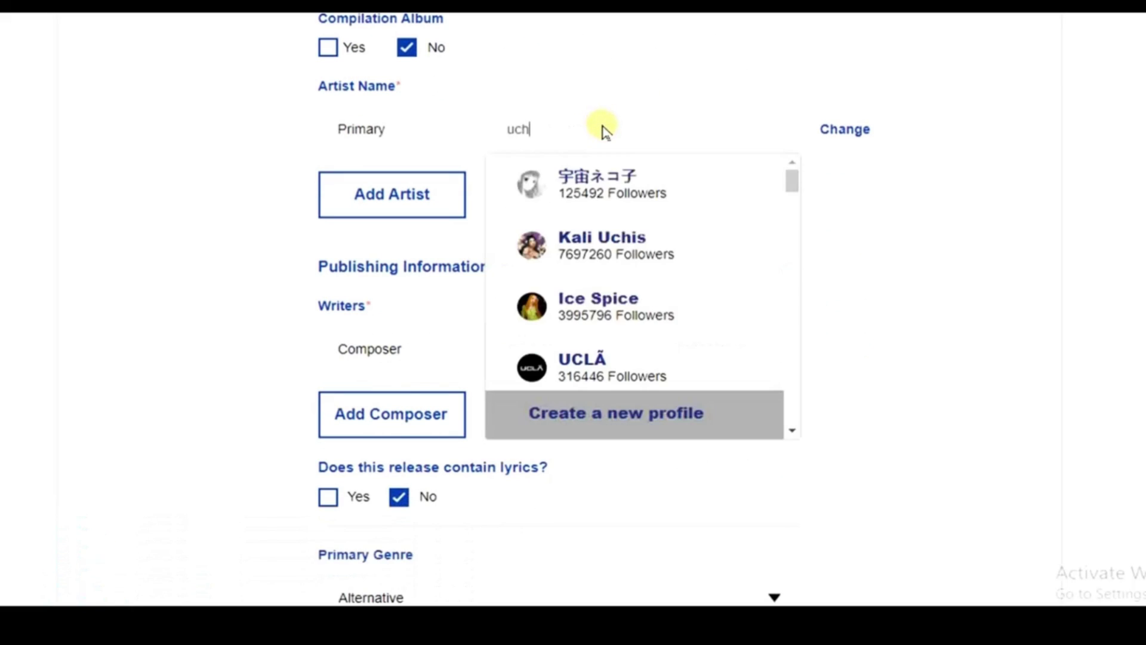
type("enn")
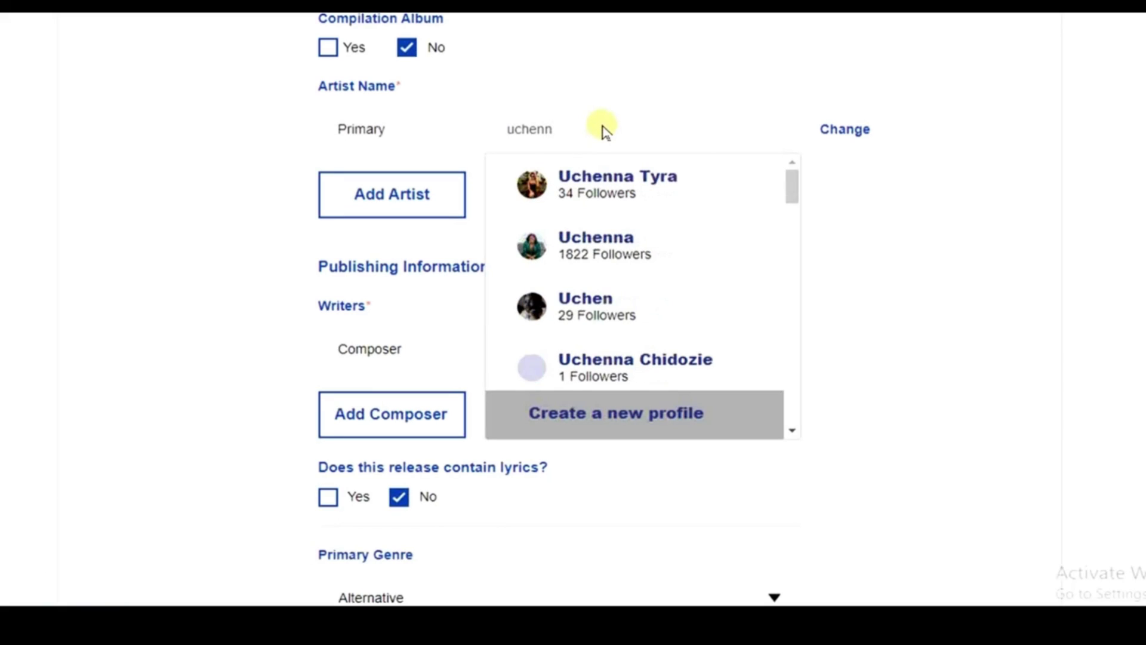
type("aokwuib")
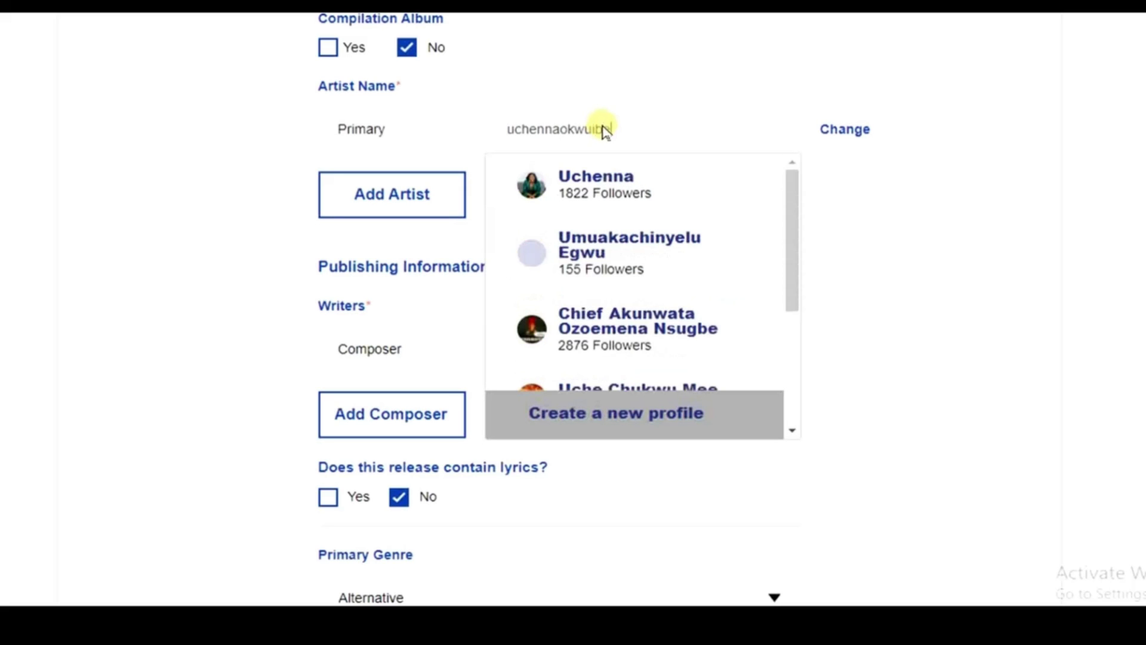
type("e")
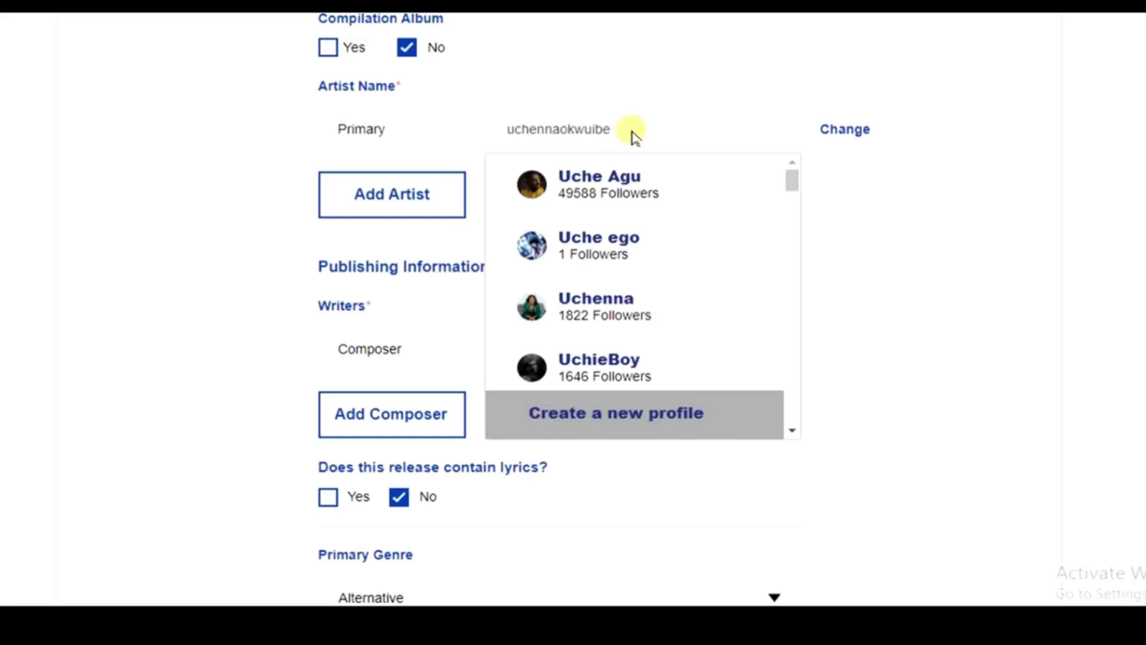
left_click(621, 425)
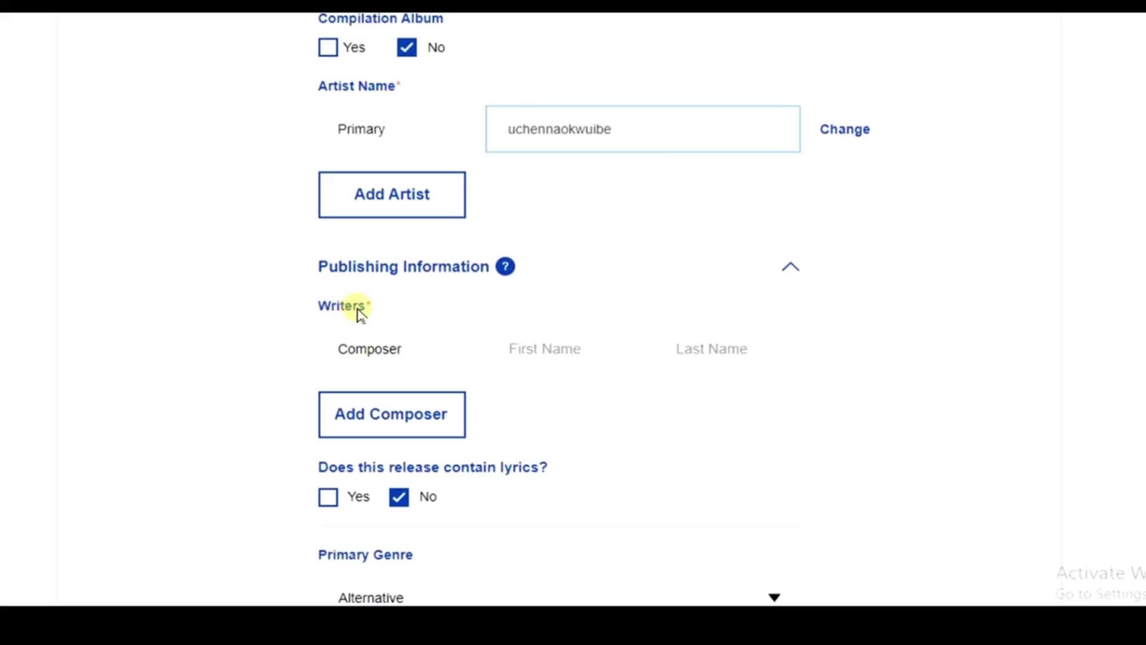
Autofill the composer's first and last name under Writers from saved details
left_click(529, 349)
left_click(604, 402)
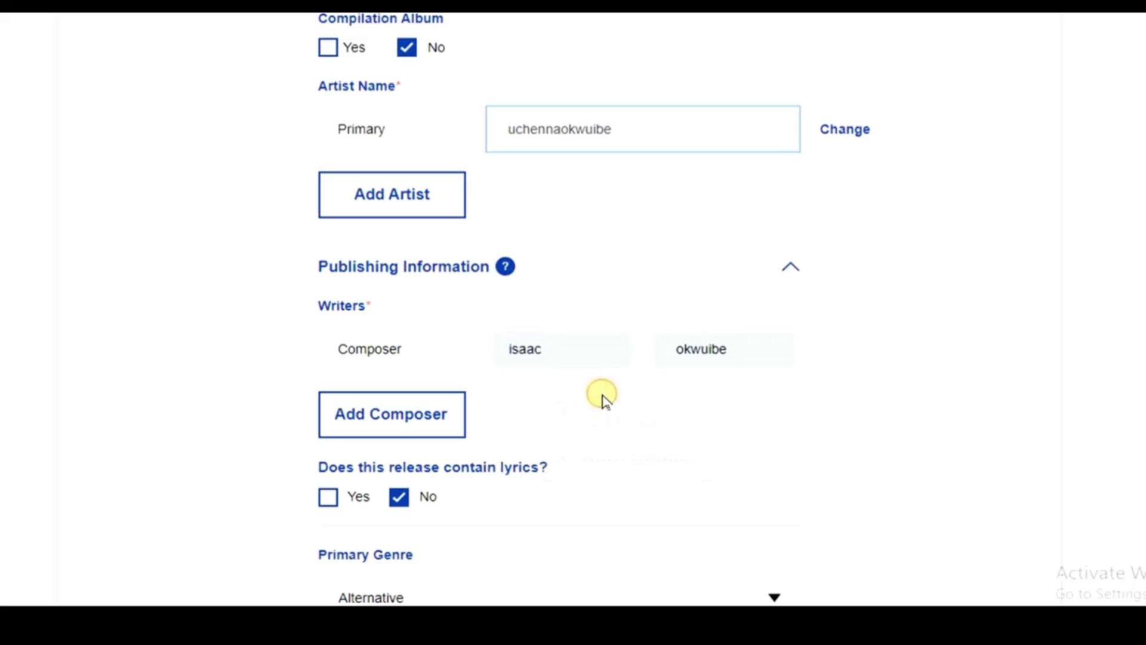
scroll(916, 349, "down", 6)
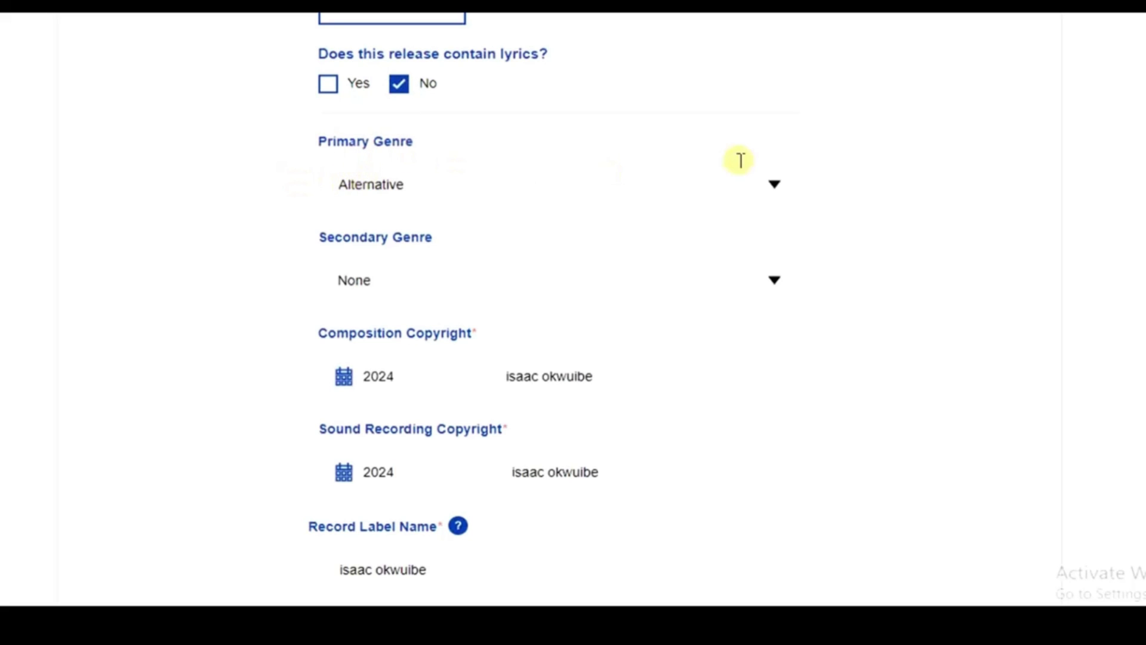
Set the primary genre to Blues, leaving the 2024 copyright years unchanged
left_click(772, 187)
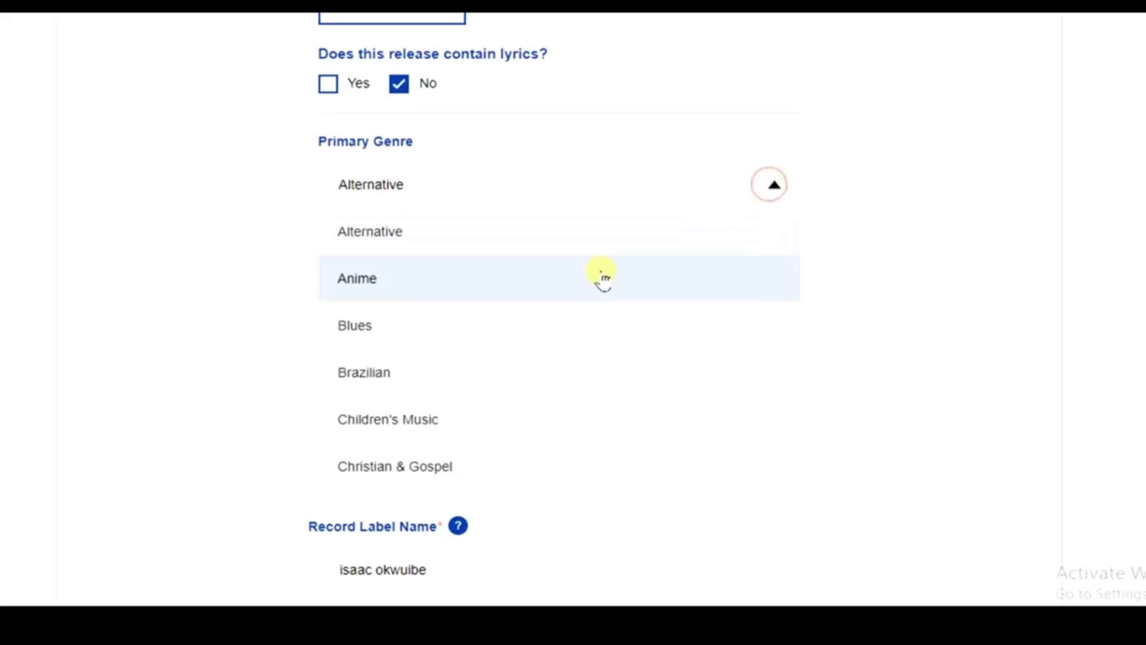
left_click(566, 315)
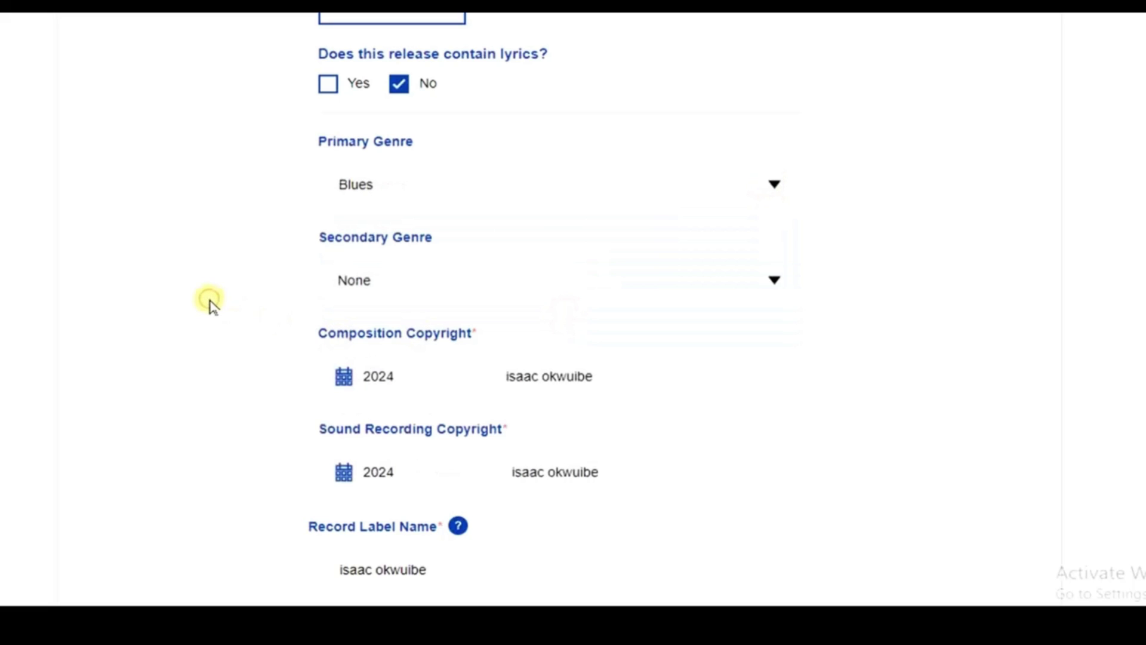
scroll(211, 303, "down", 2)
scroll(211, 303, "down", 6)
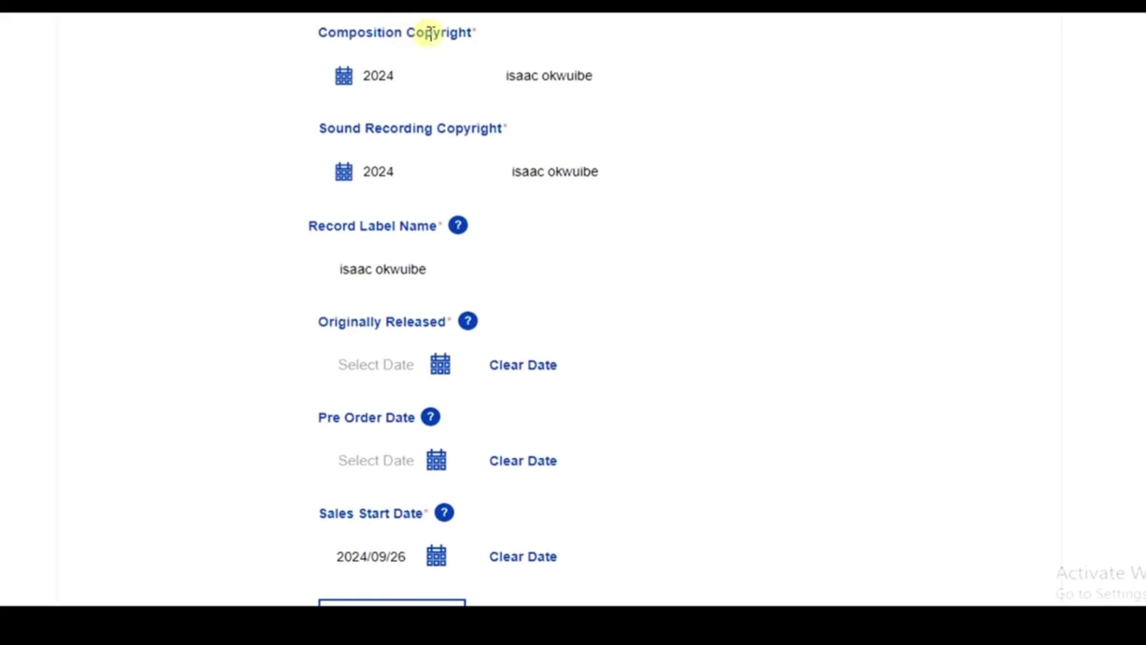
left_click(344, 77)
left_click(208, 132)
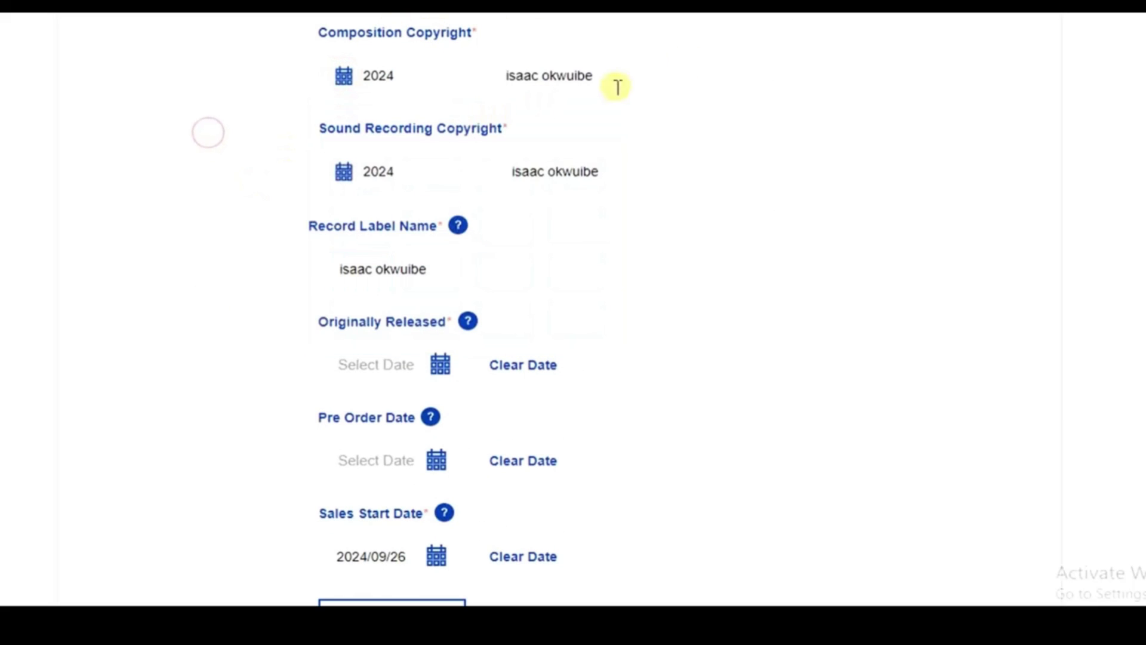
left_click(665, 175)
scroll(210, 219, "down", 2)
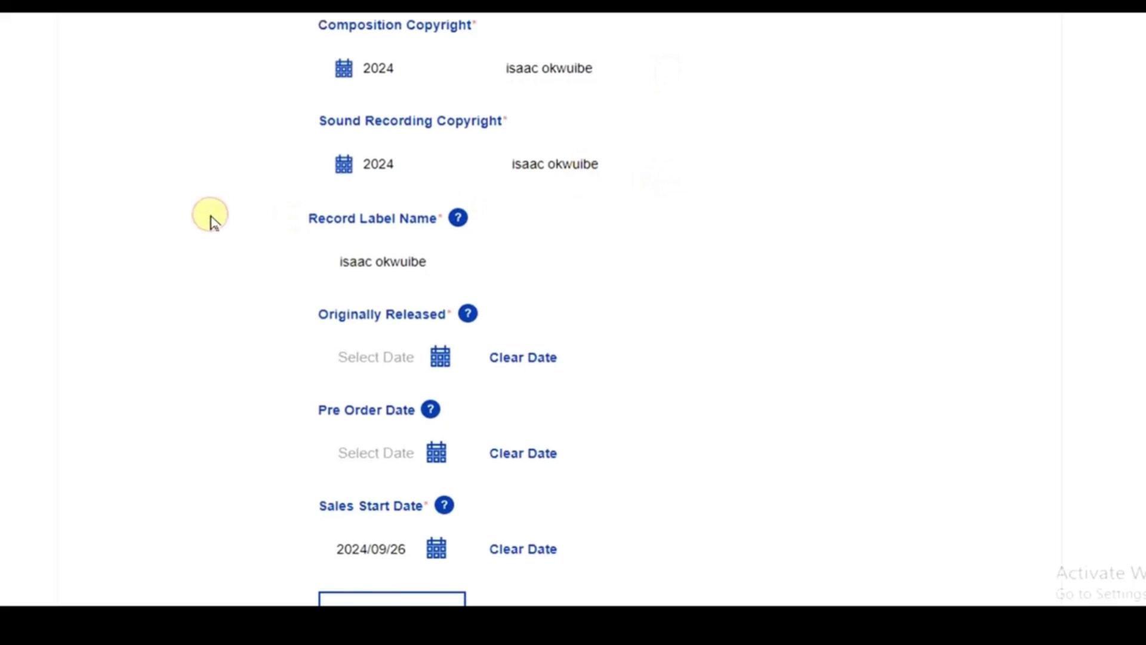
scroll(214, 222, "down", 1)
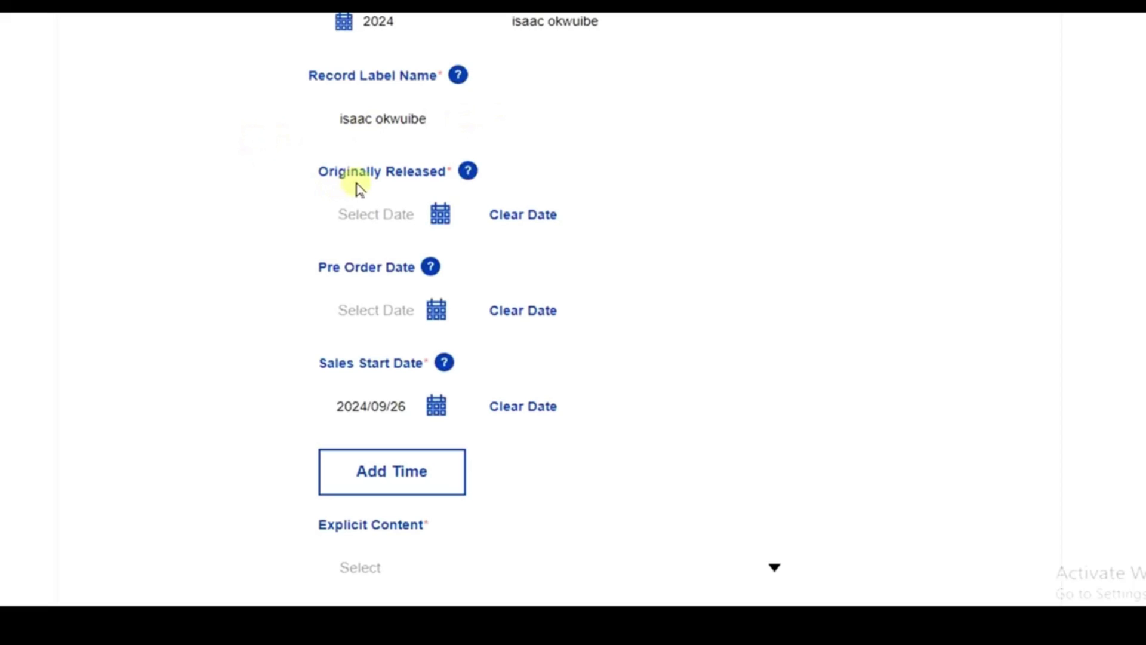
Set Originally Released to 2024/08/07 and the Pre Order Date to 2024/08/30
left_click(442, 214)
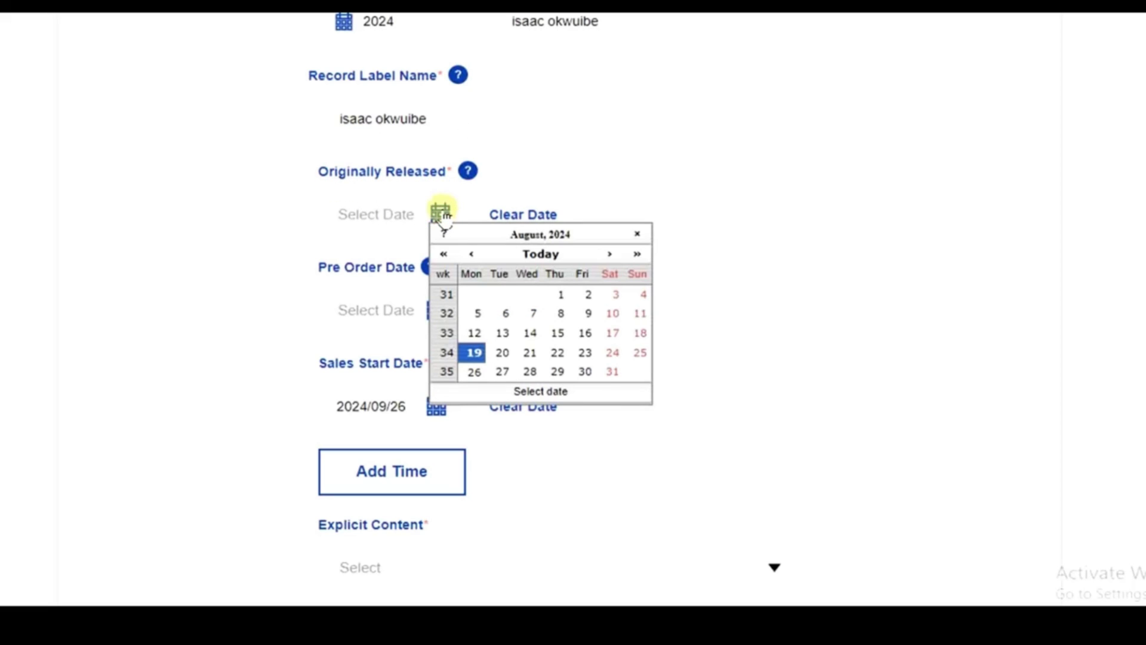
left_click(530, 316)
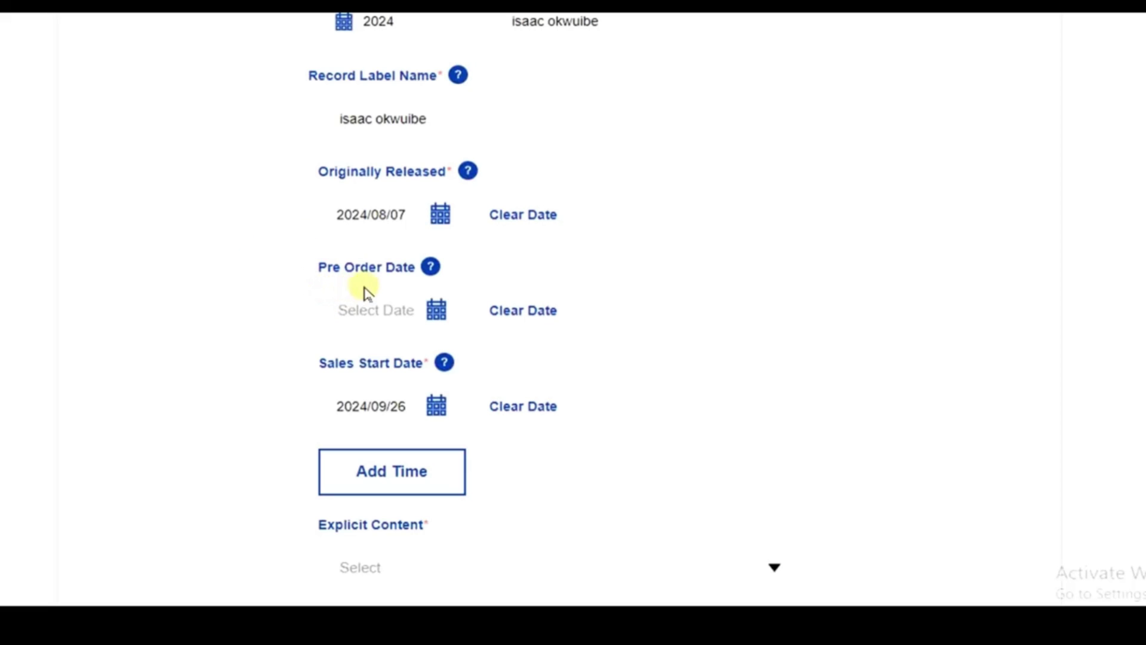
left_click(437, 310)
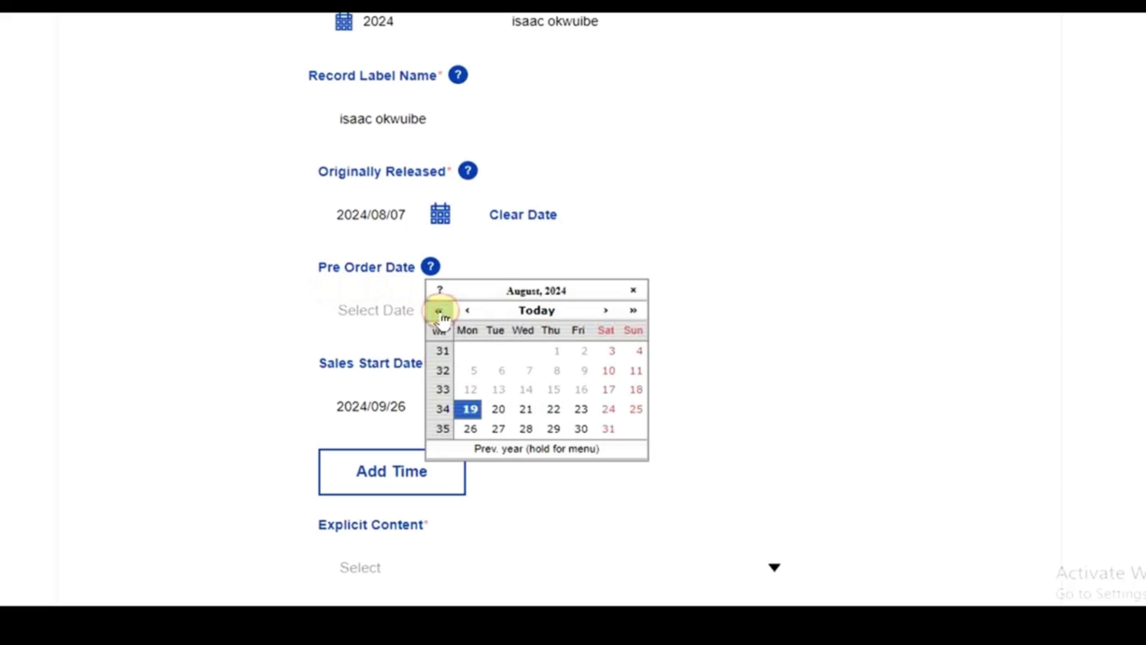
left_click(555, 409)
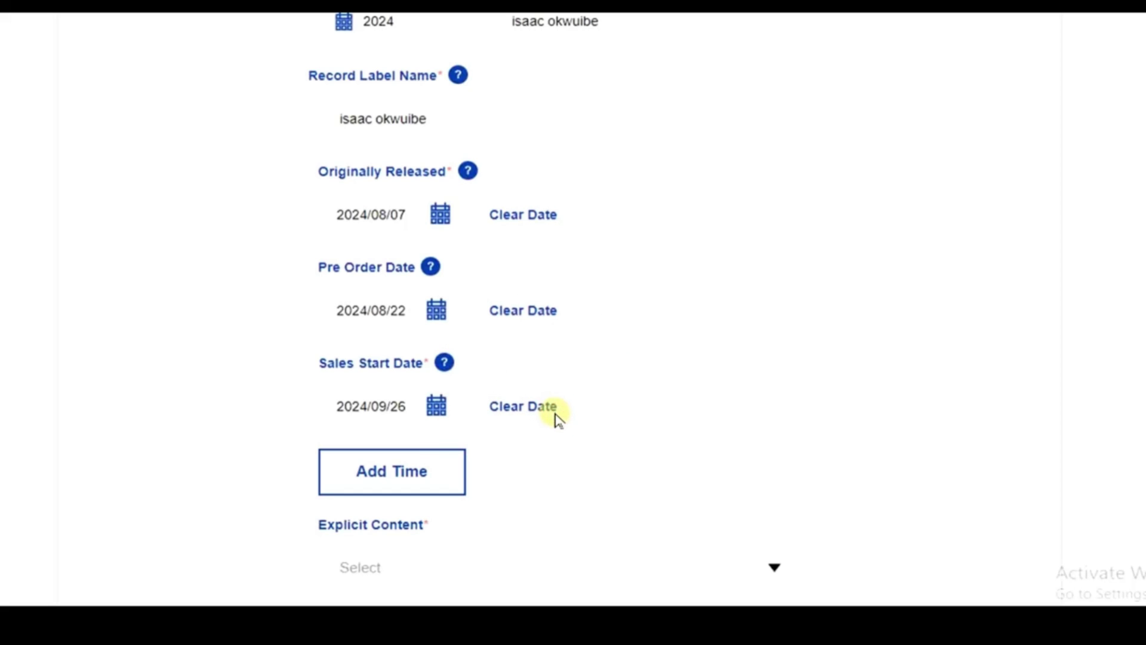
left_click(436, 309)
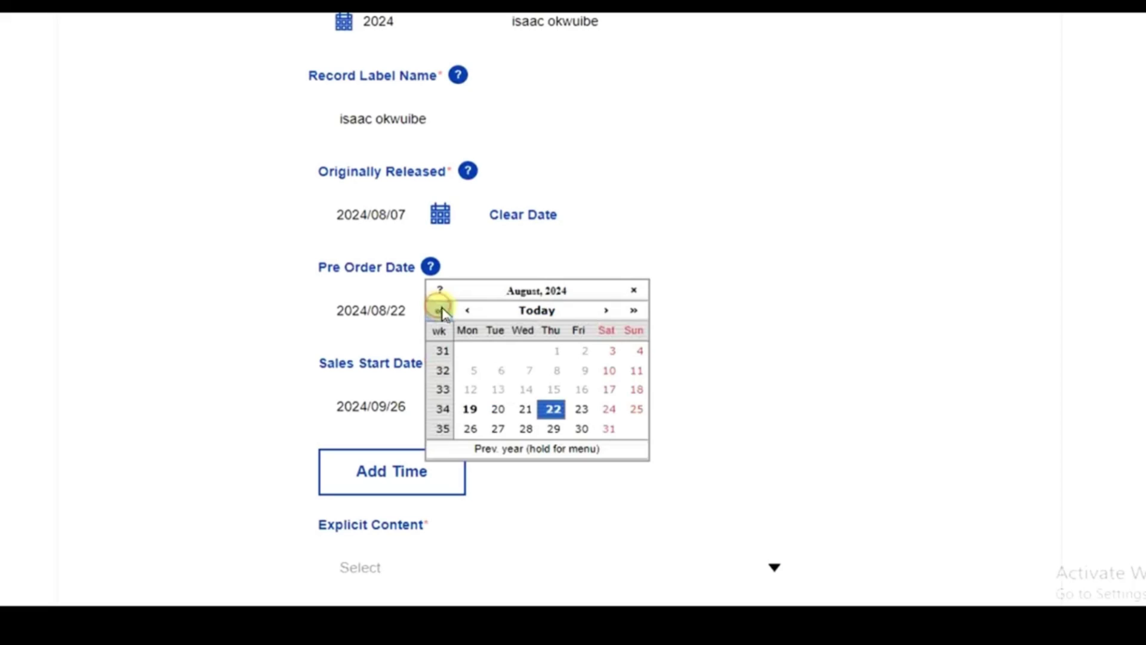
left_click(583, 429)
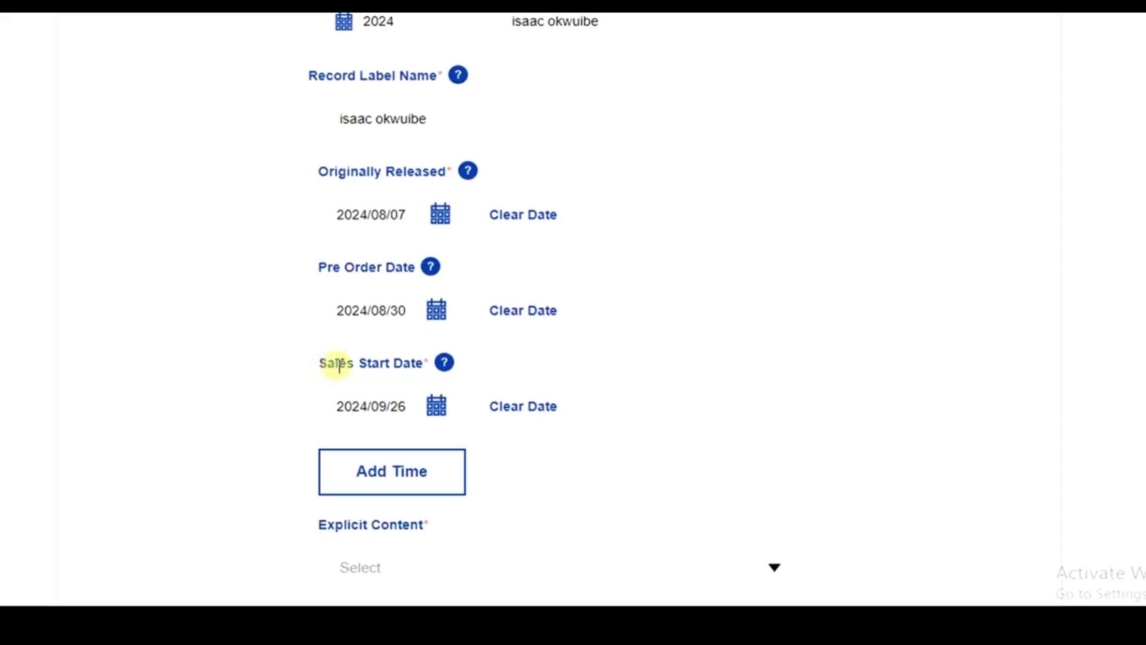
Set the Sales Start Date to 2024/09/27
left_click(441, 412)
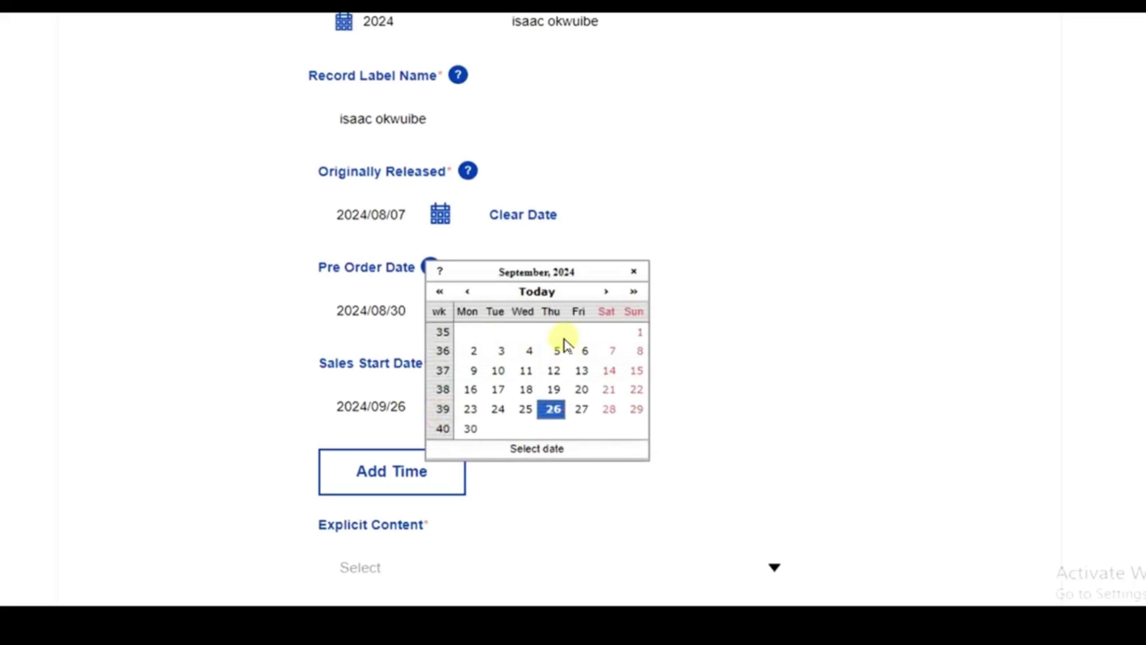
left_click(582, 412)
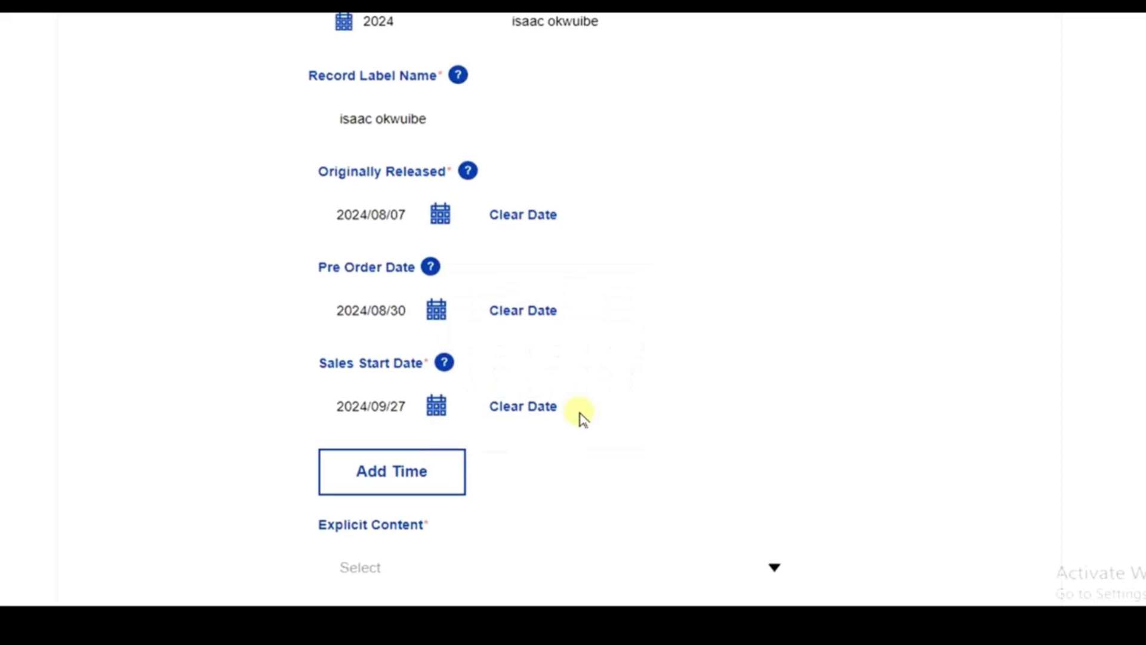
left_click(392, 480)
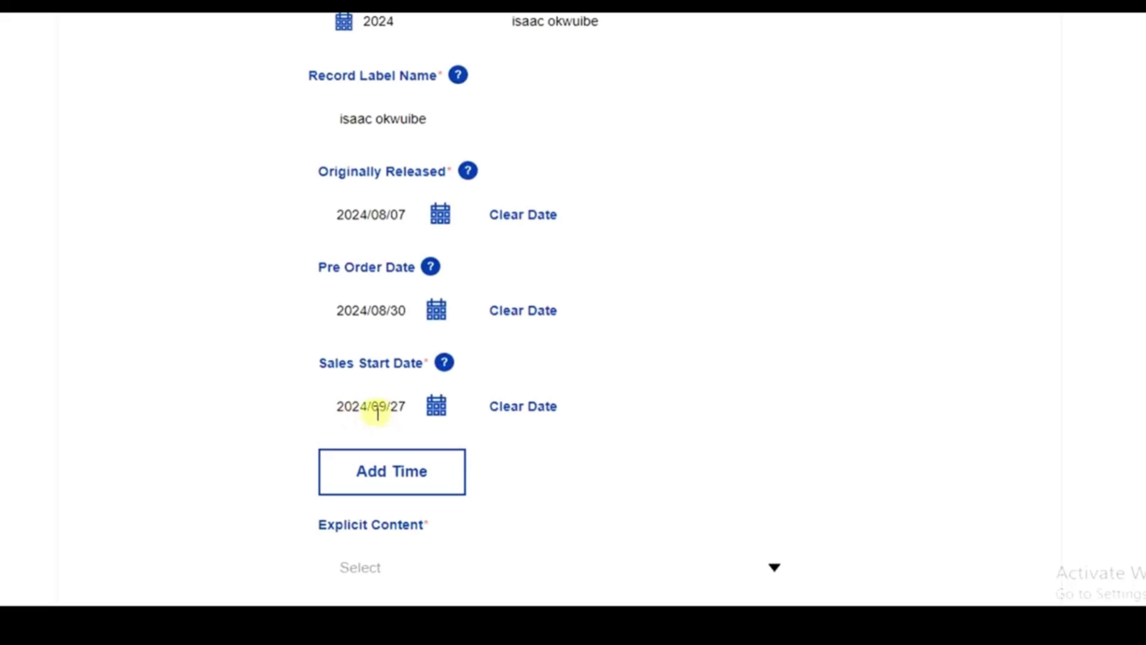
scroll(193, 416, "down", 2)
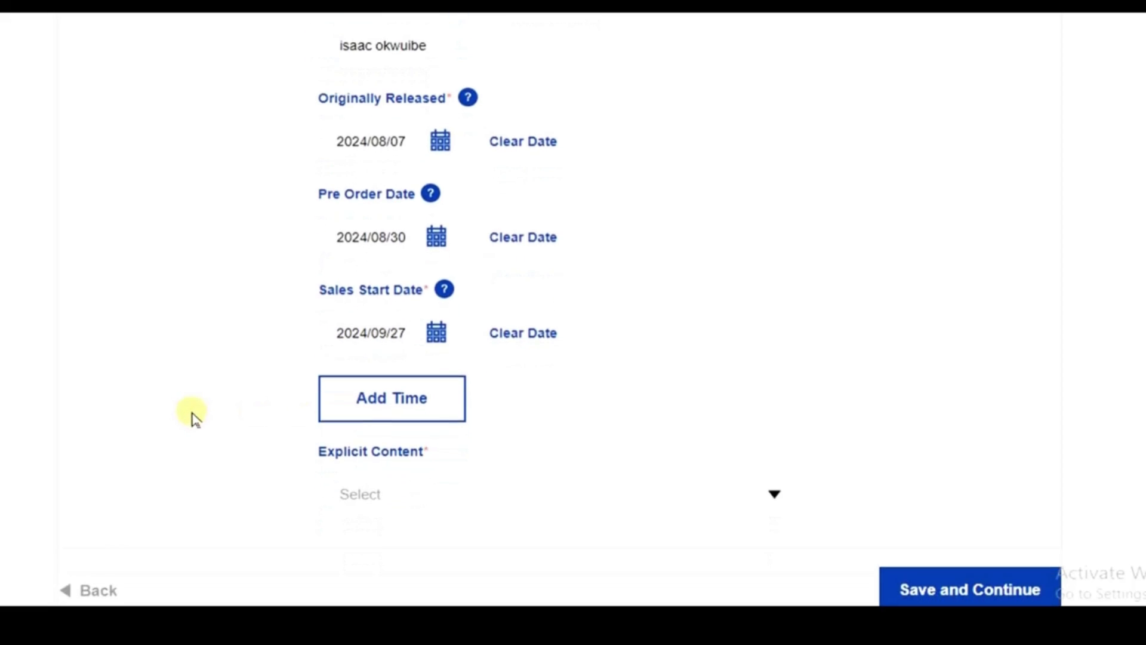
Set Explicit Content to Explicit and save the album details, completing Step 1
scroll(192, 416, "down", 3)
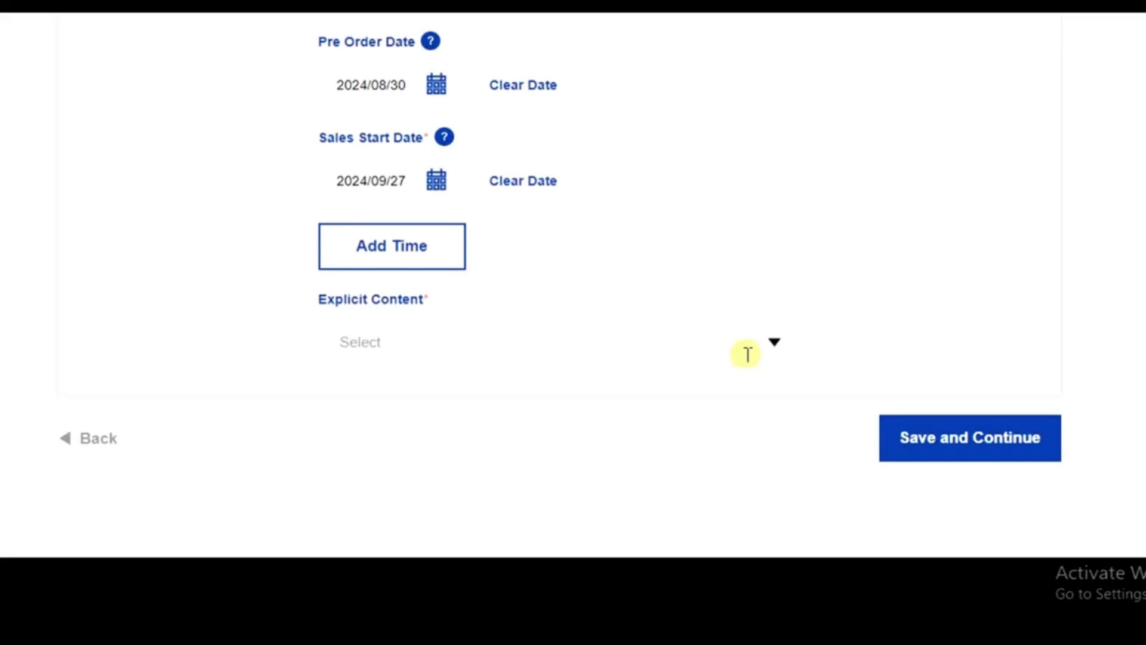
left_click(774, 344)
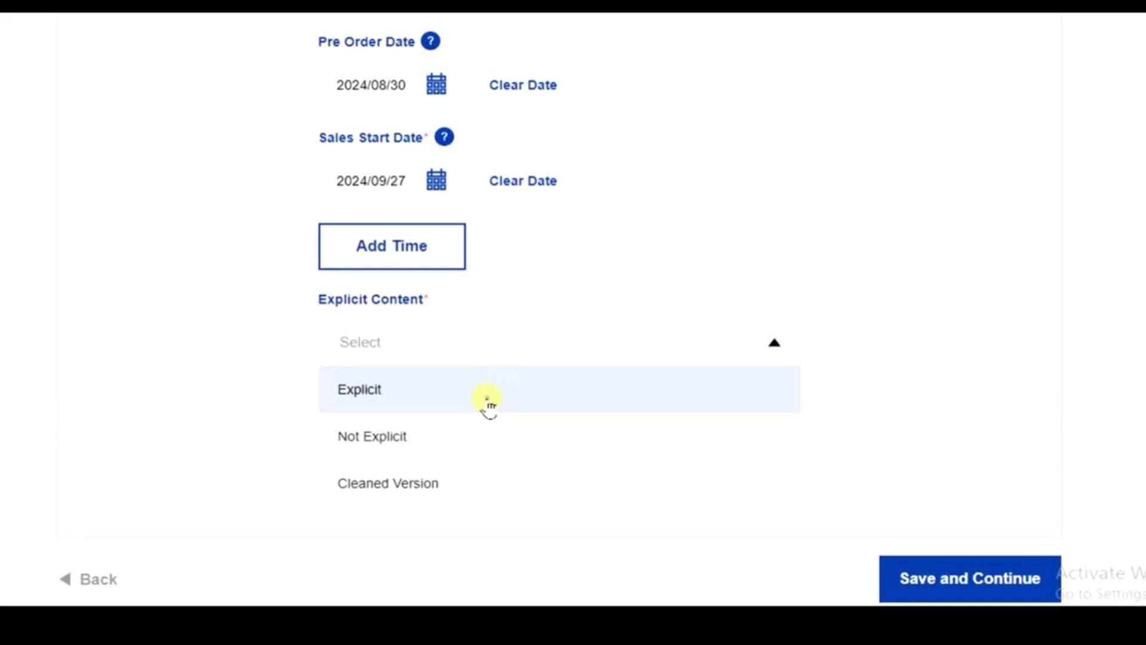
left_click(488, 401)
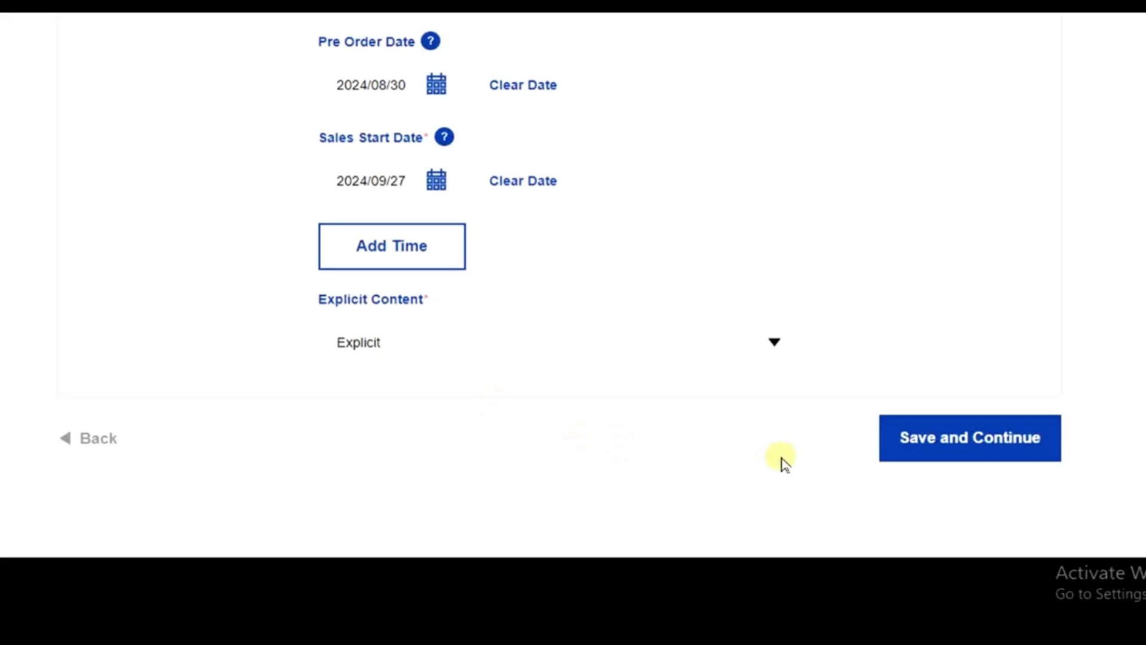
left_click(944, 442)
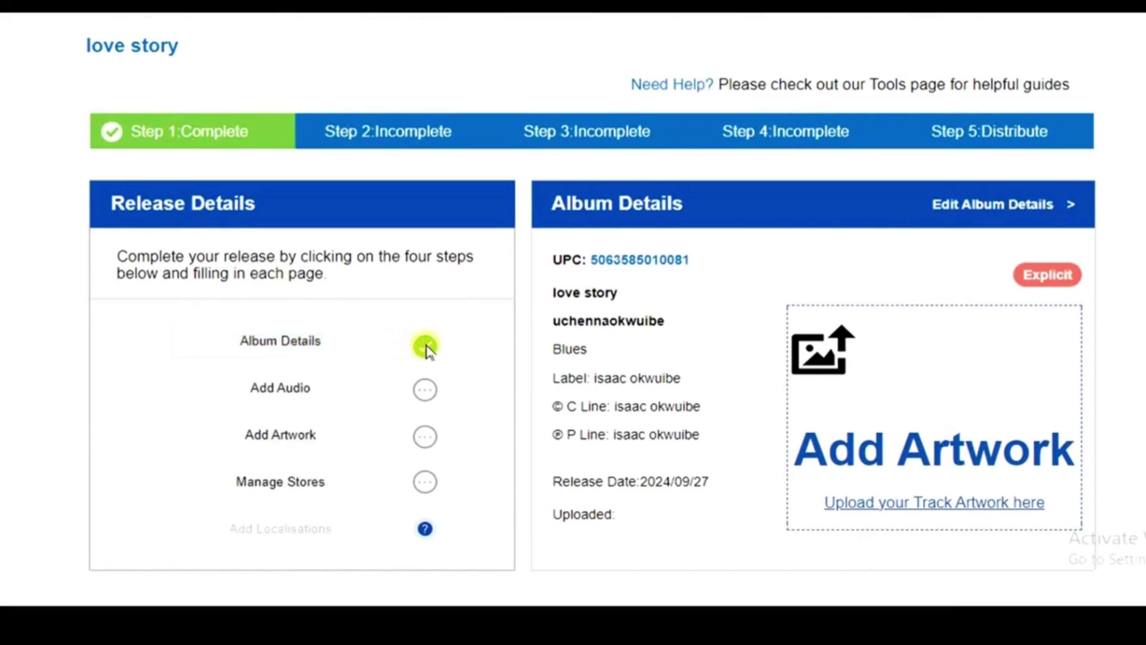
Go to the Add Audio step for the 'love story' track and open the file picker
left_click(282, 391)
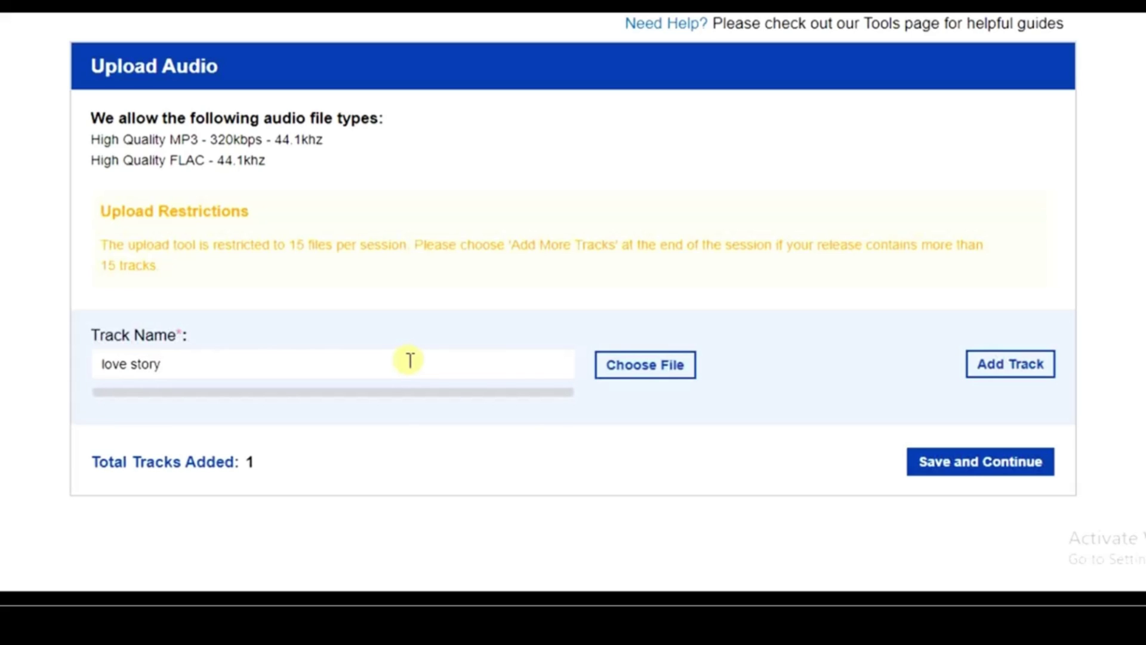
left_click(628, 369)
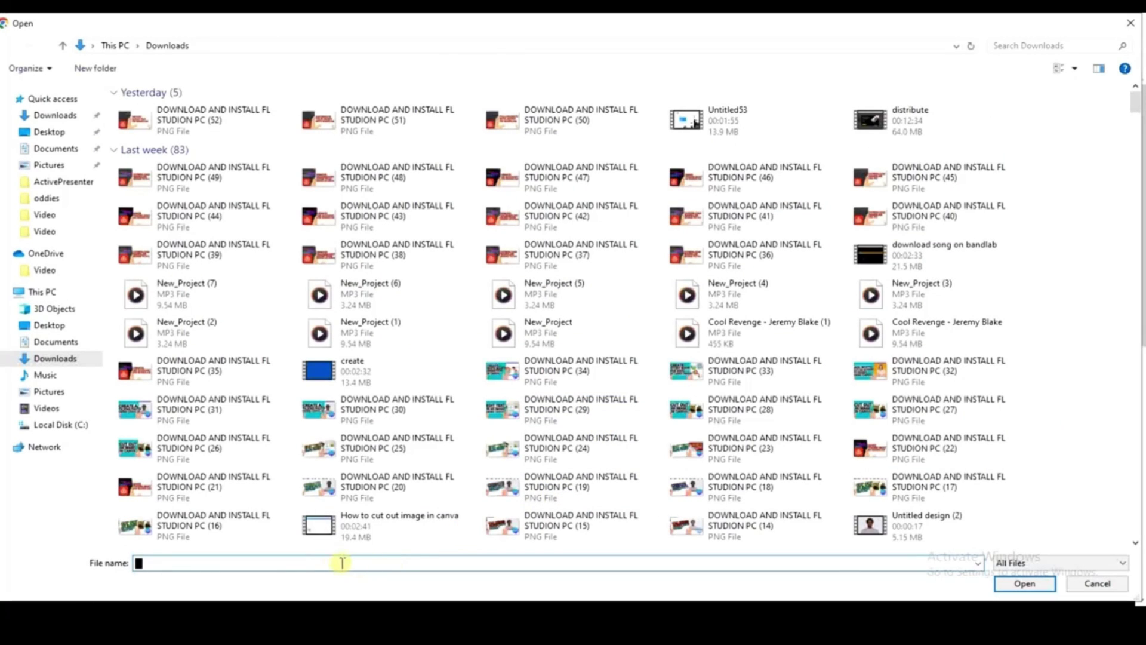
Submit love me (1).wav from Downloads, which is rejected as not MP3 or FLAC
type("love")
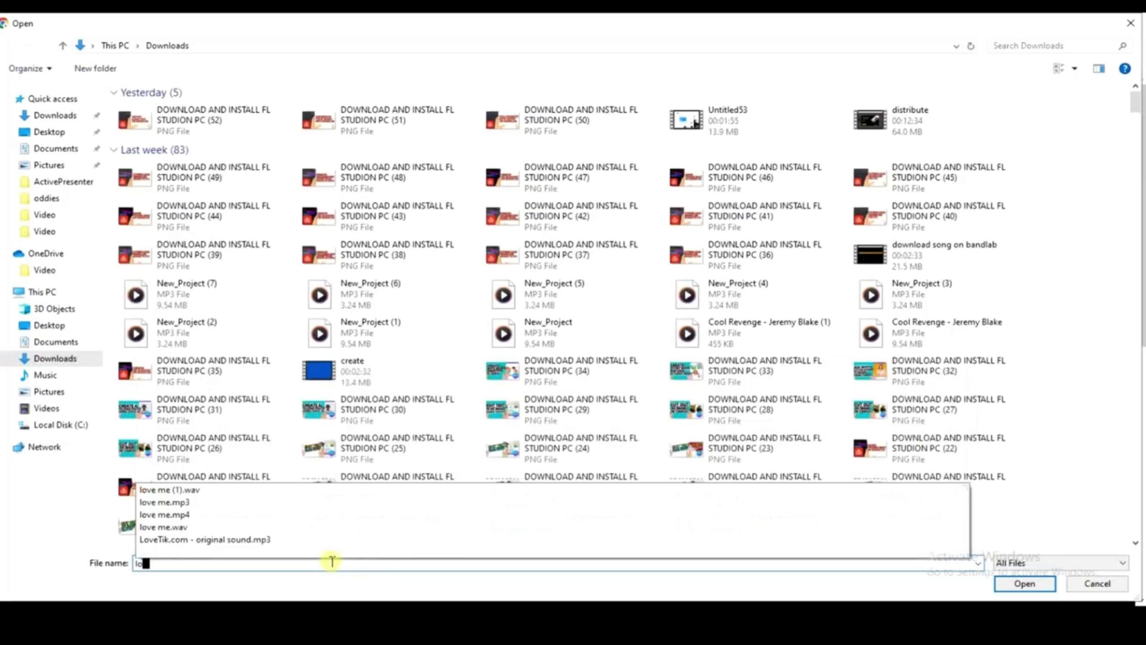
left_click(245, 492)
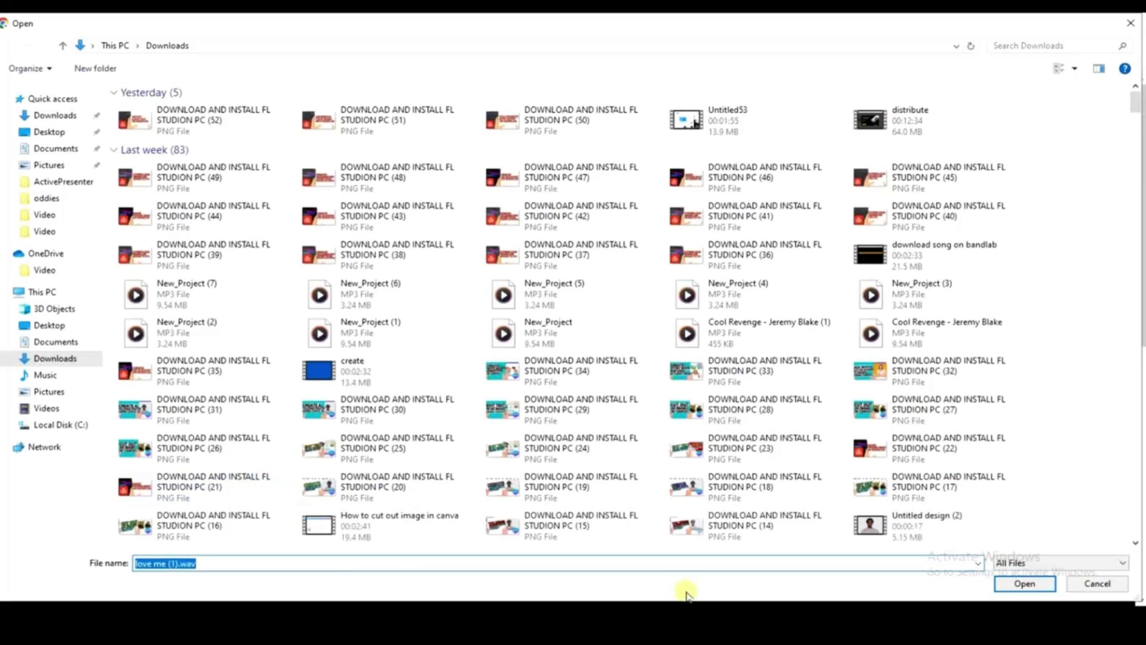
left_click(1022, 582)
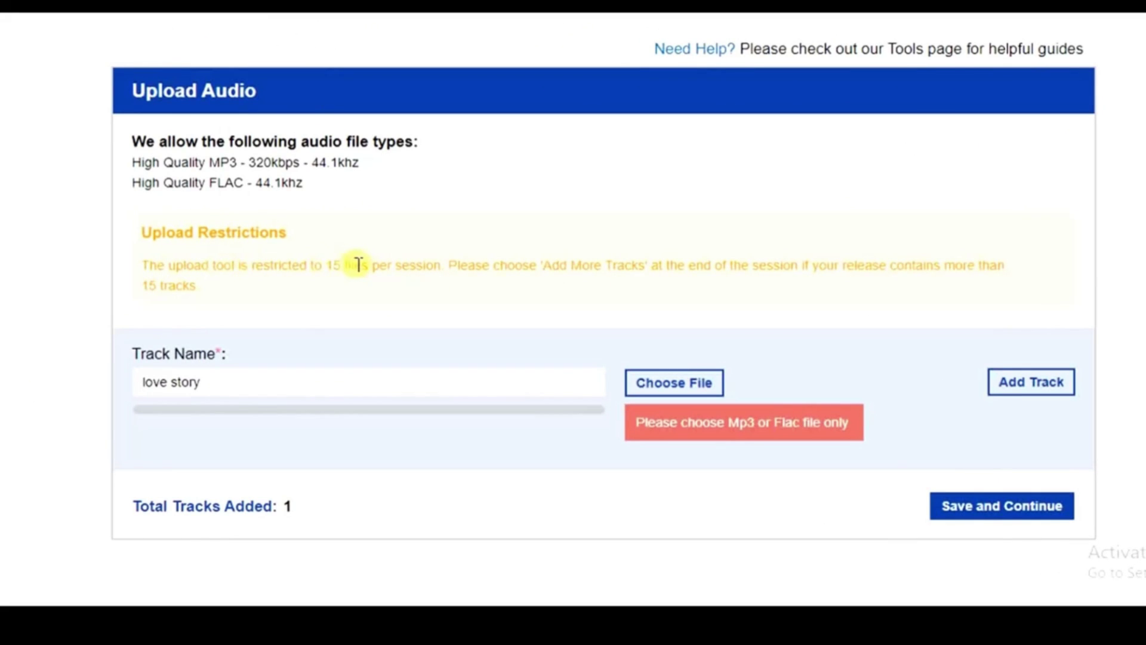
Delete the extra empty track slot, try saving, and reopen the file picker
left_click(1044, 393)
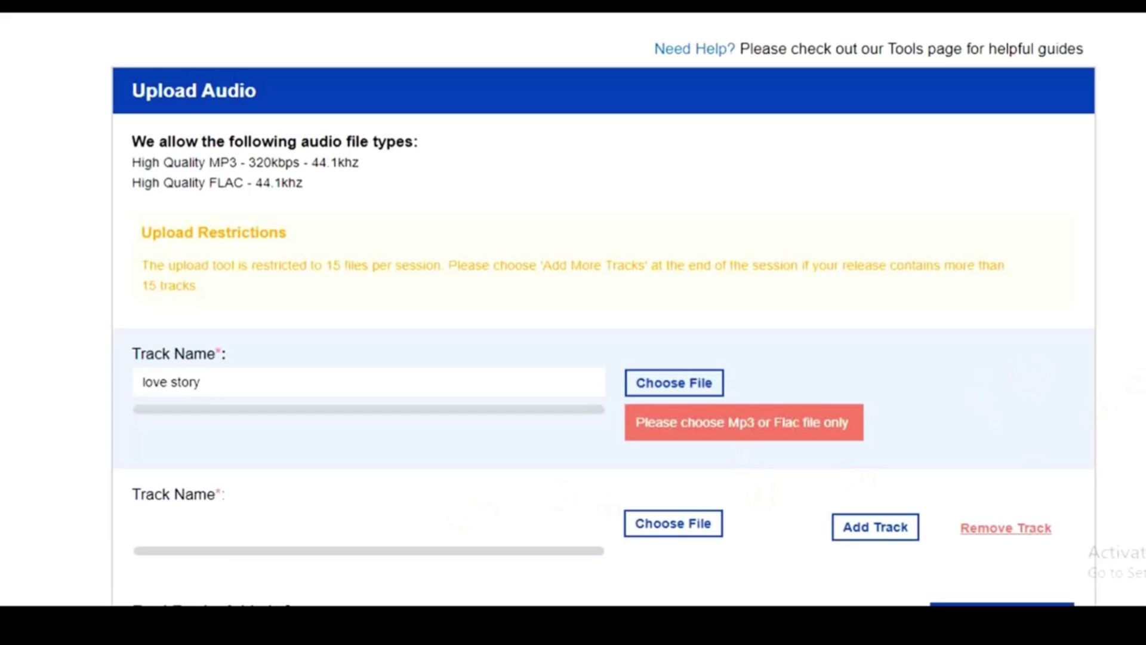
scroll(740, 391, "down", 3)
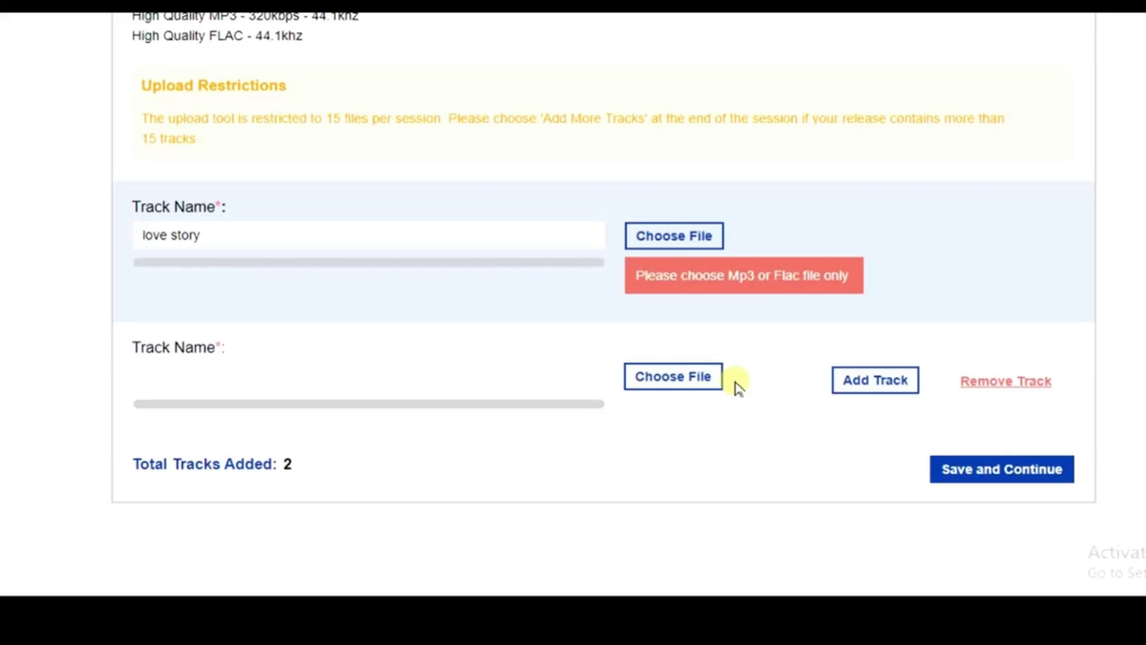
left_click(992, 382)
left_click(680, 312)
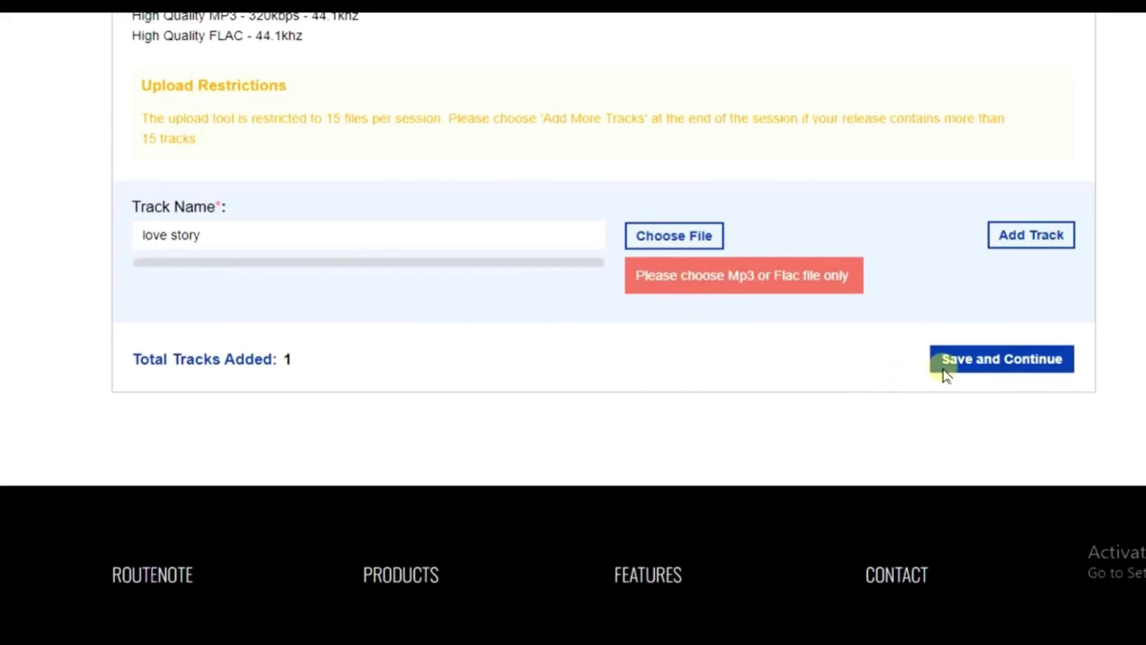
left_click(1007, 360)
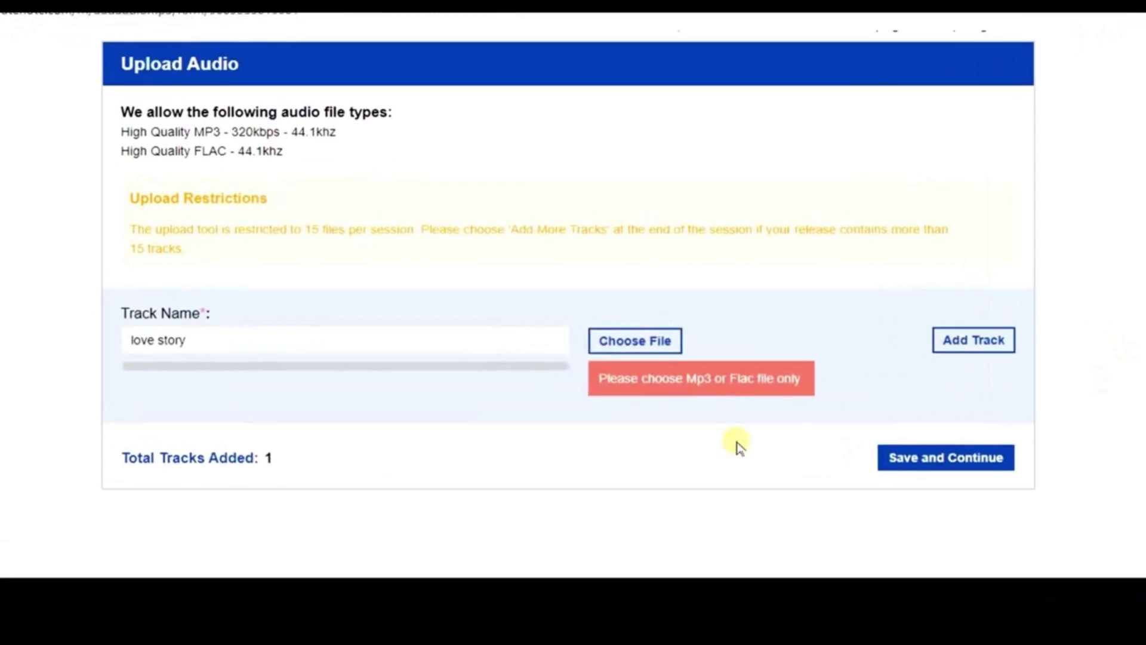
left_click(629, 354)
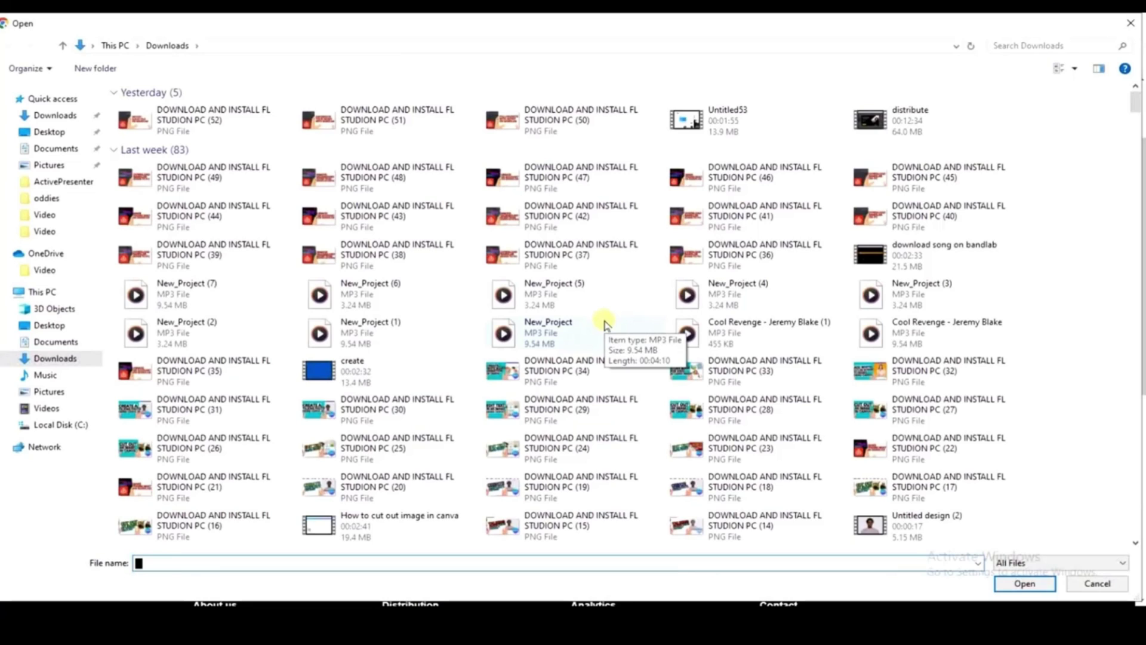
Upload love me.mp3 from Downloads as the 'love story' track's audio
left_click(164, 562)
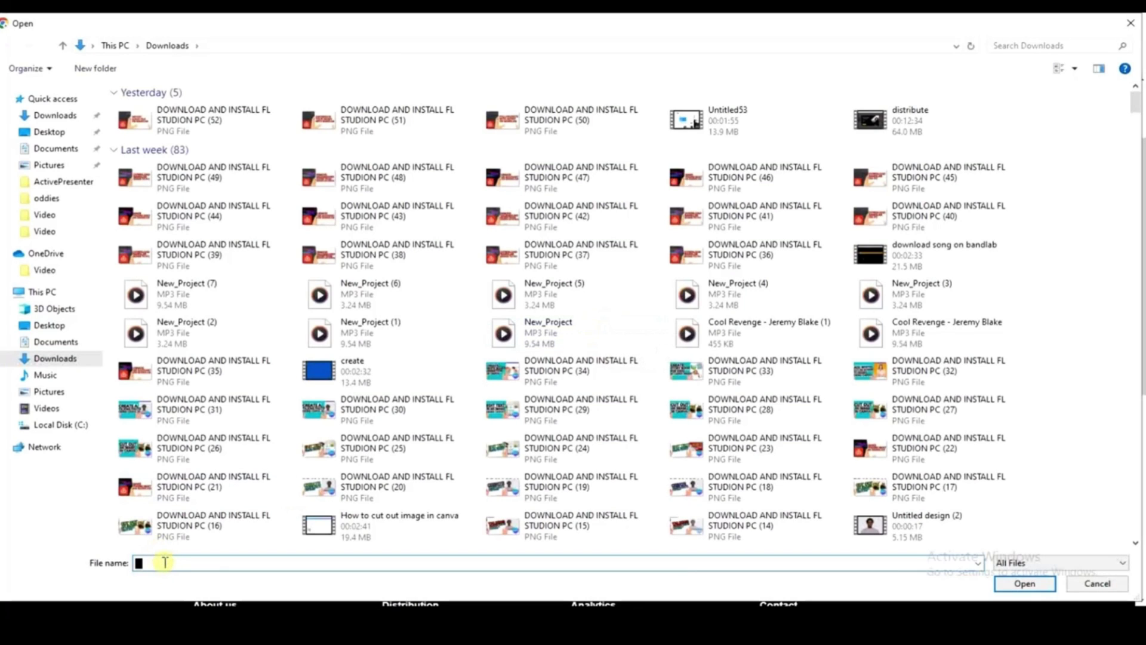
type("l")
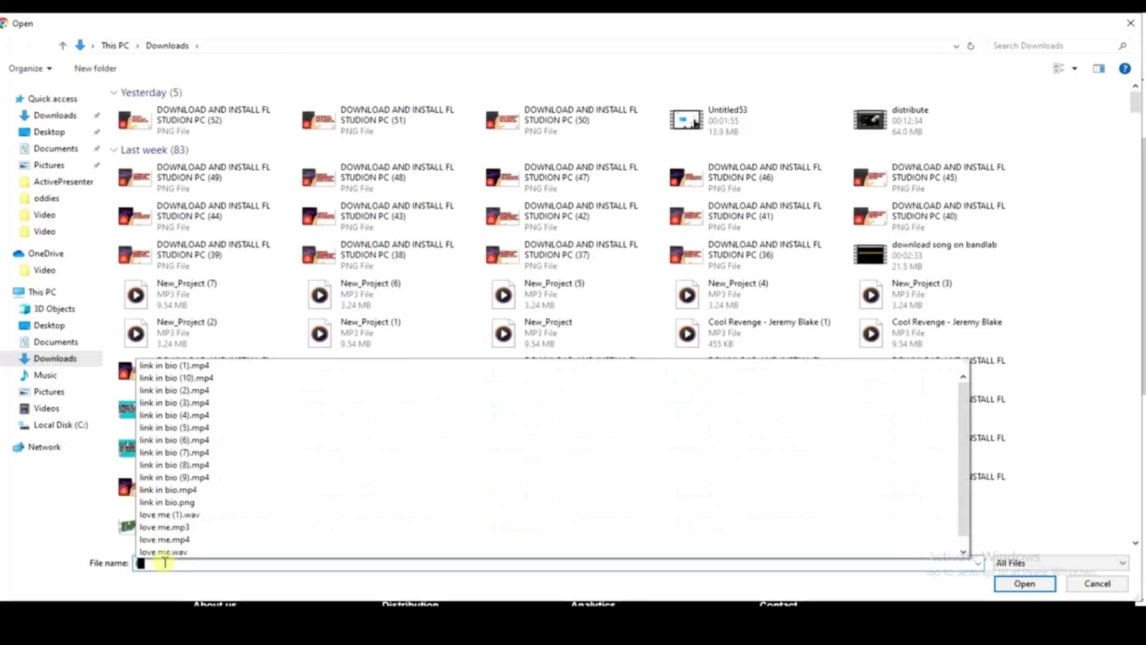
type("ovw")
key("BackSpace")
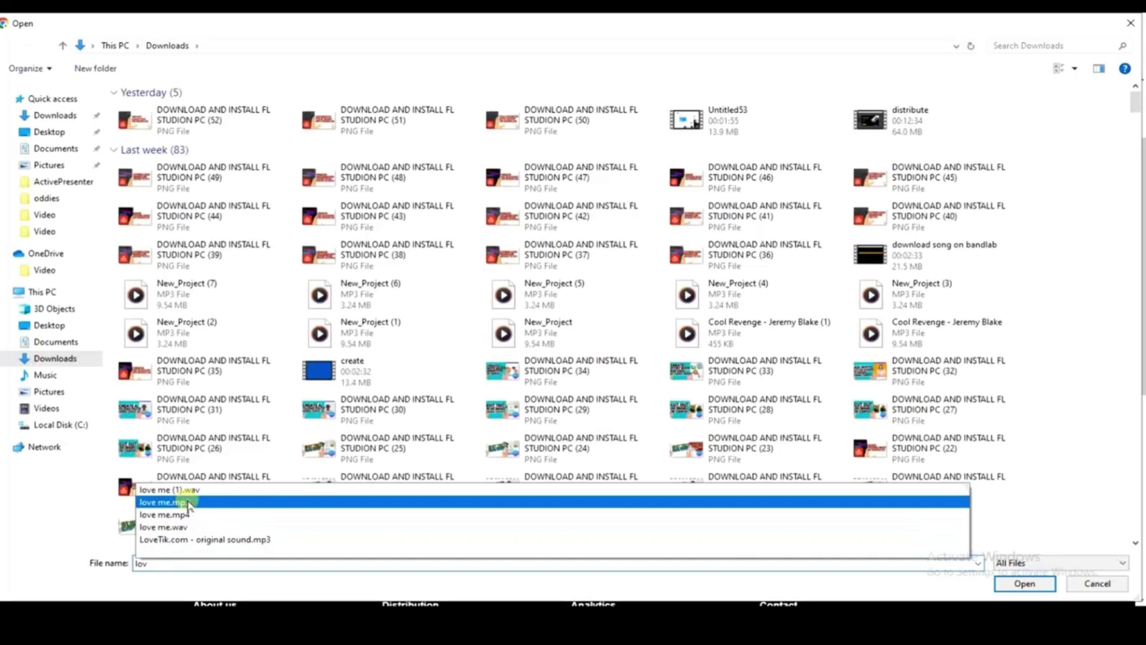
left_click(189, 502)
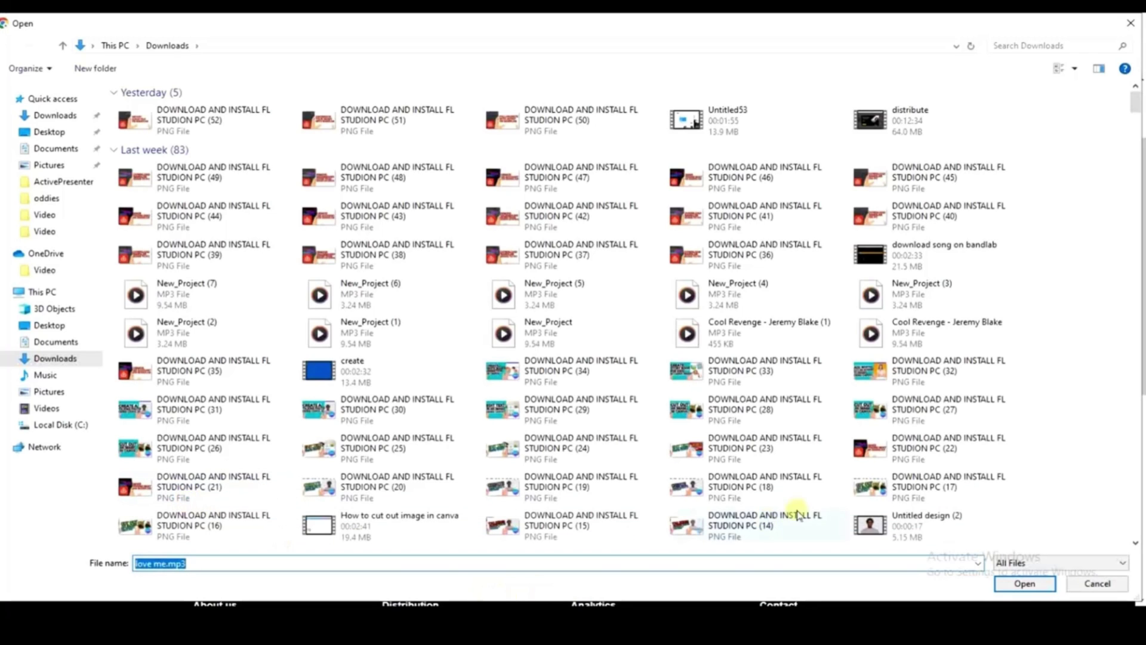
left_click(1018, 584)
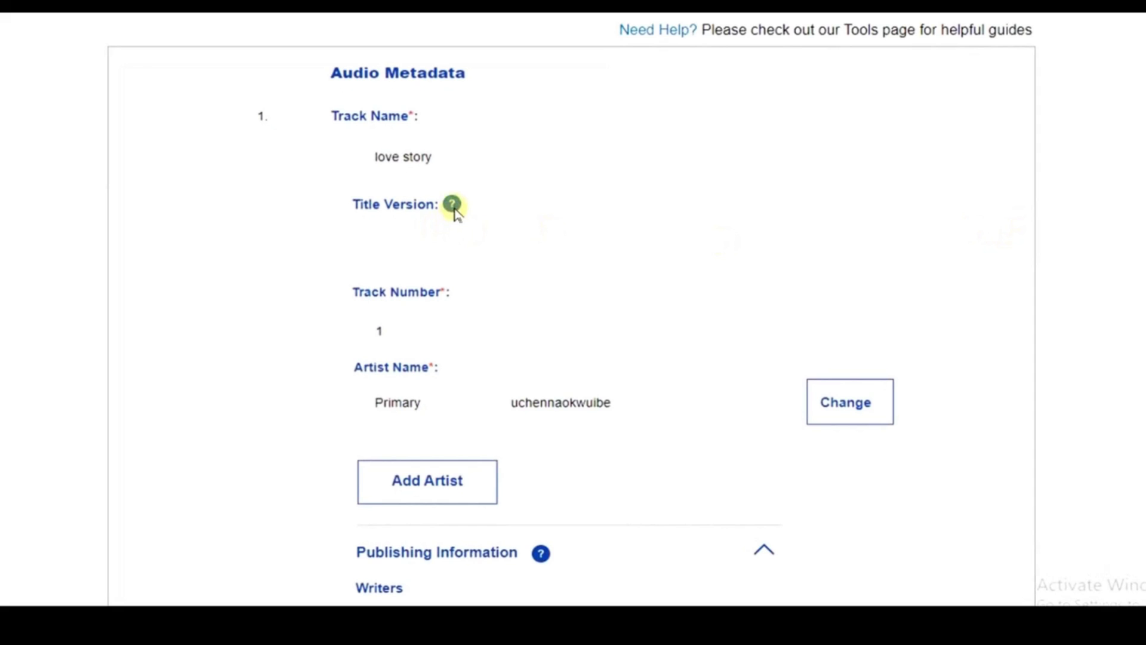
Set the track's Title Version to 'original' and save the audio metadata
left_click(453, 205)
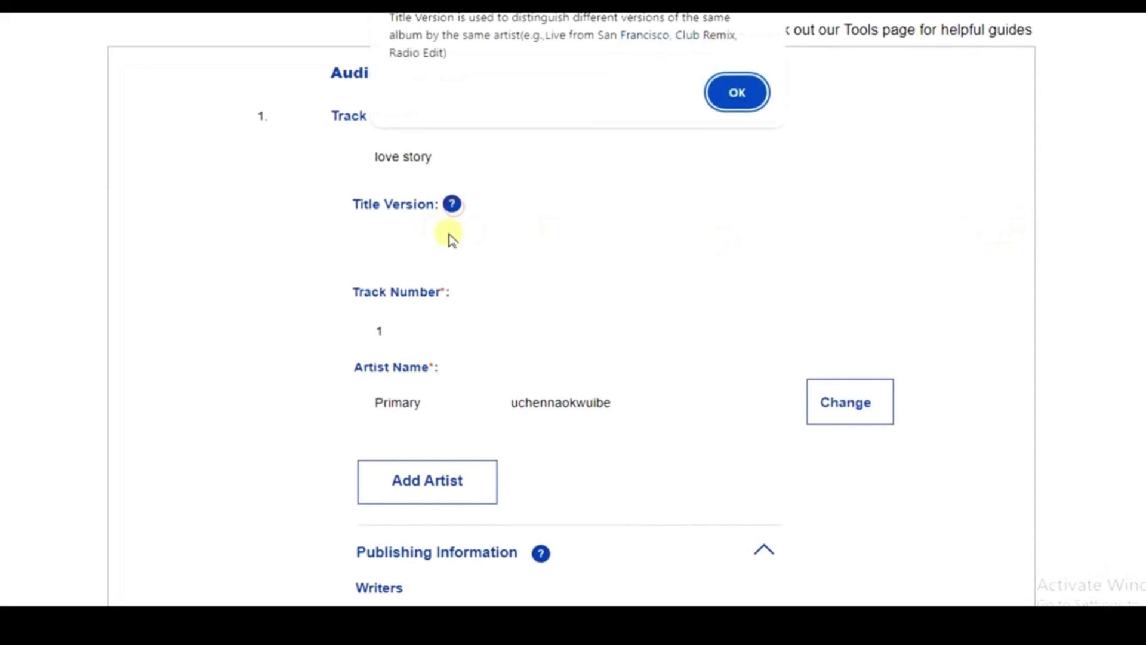
left_click(736, 90)
type("original")
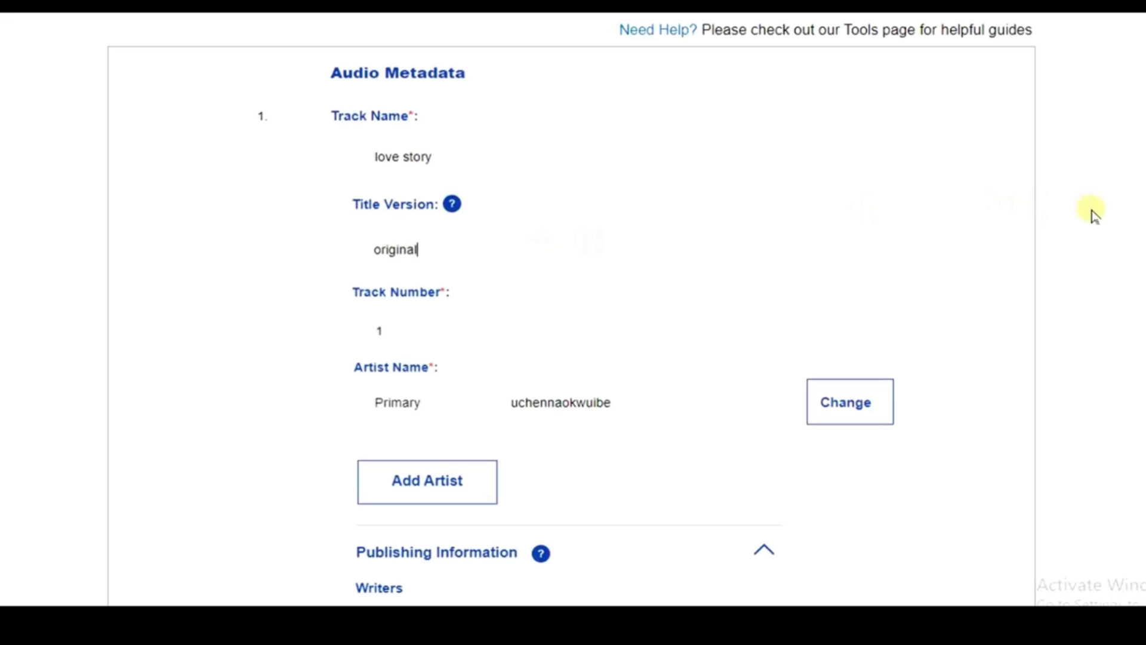
scroll(1094, 215, "down", 3)
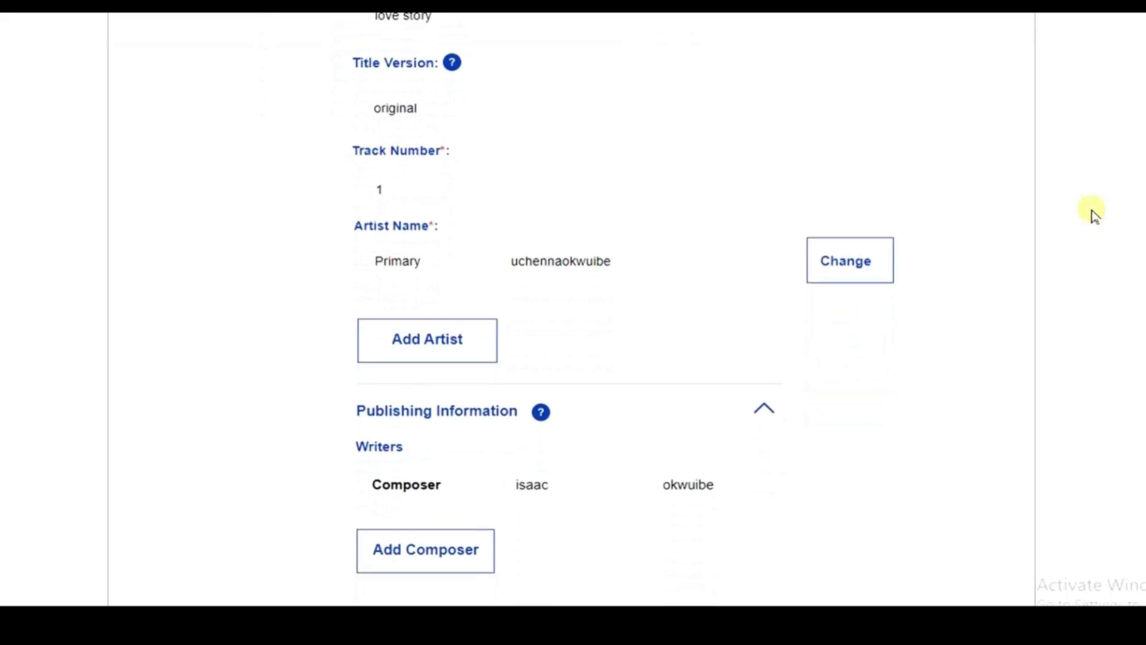
scroll(1094, 215, "down", 4)
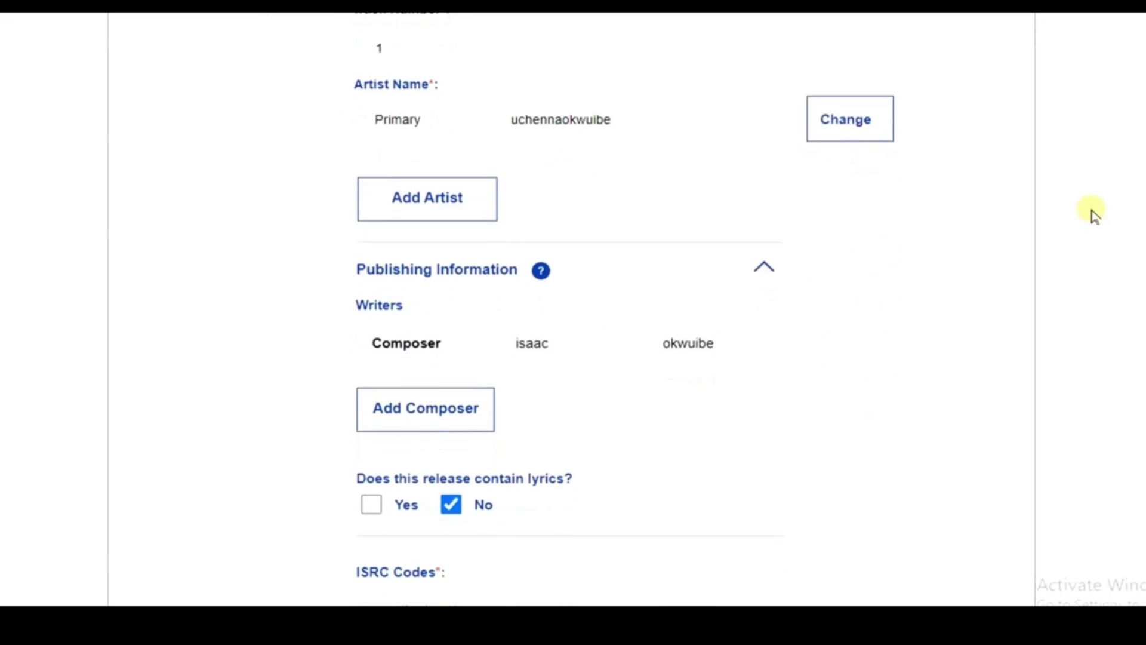
scroll(1094, 215, "down", 3)
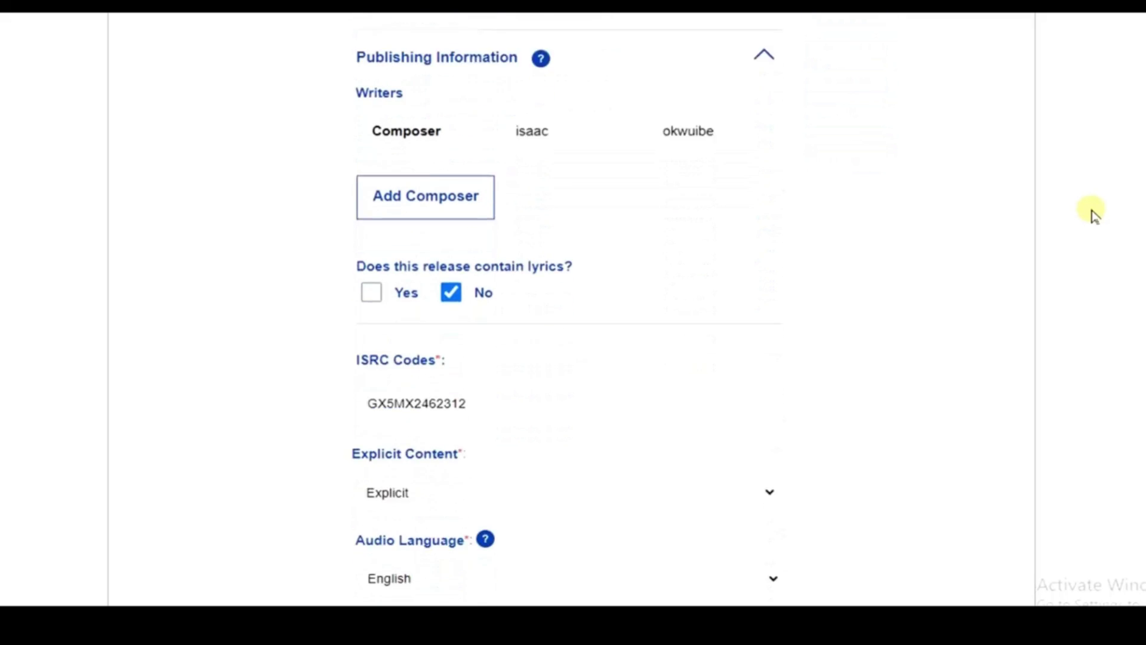
scroll(1095, 214, "down", 4)
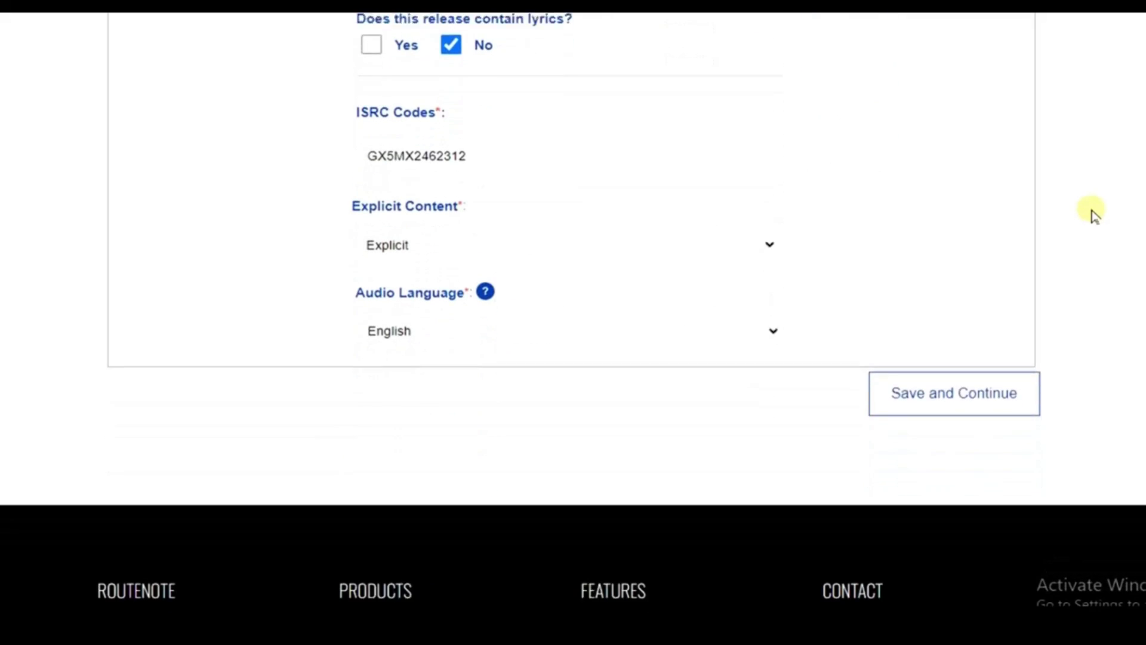
left_click(966, 361)
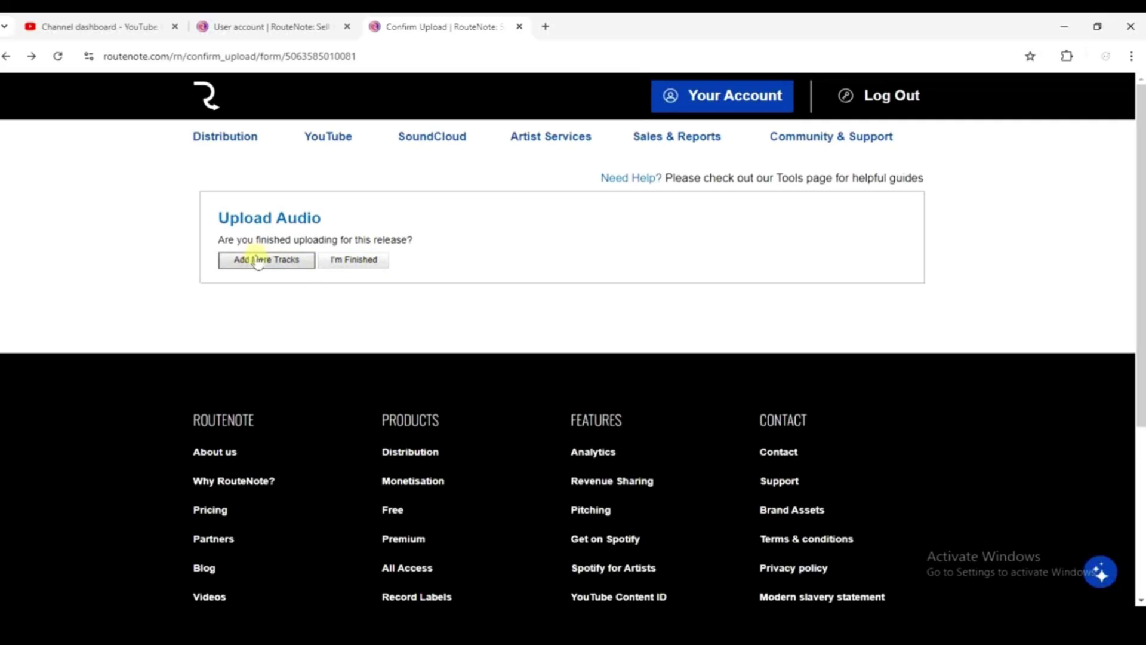
Confirm the love story audio uploads are finished and return to the release overview
left_click(342, 261)
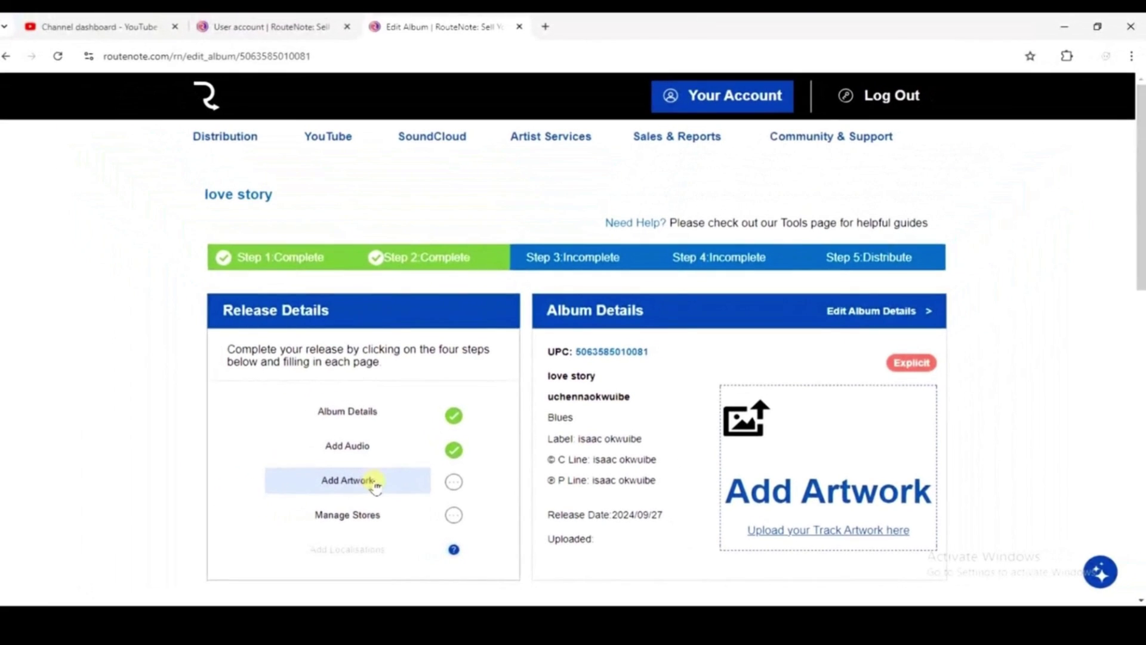
From Release Details, open Add Artwork and bring up the 'Select files to upload' chooser
left_click(371, 481)
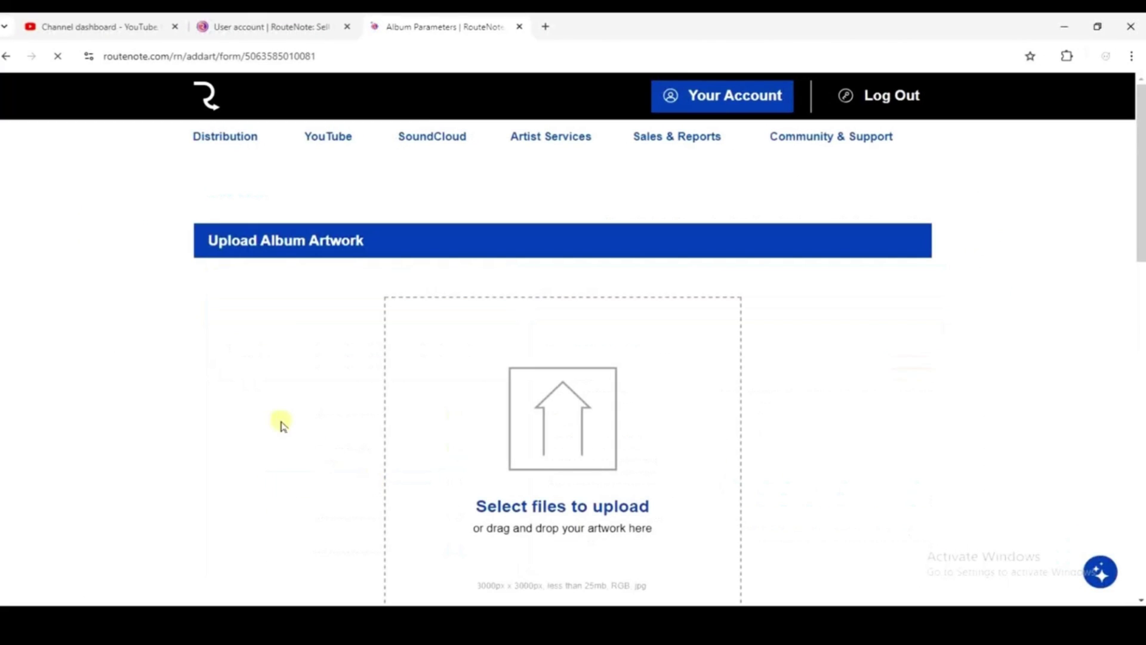
scroll(280, 424, "down", 2)
scroll(281, 424, "down", 3)
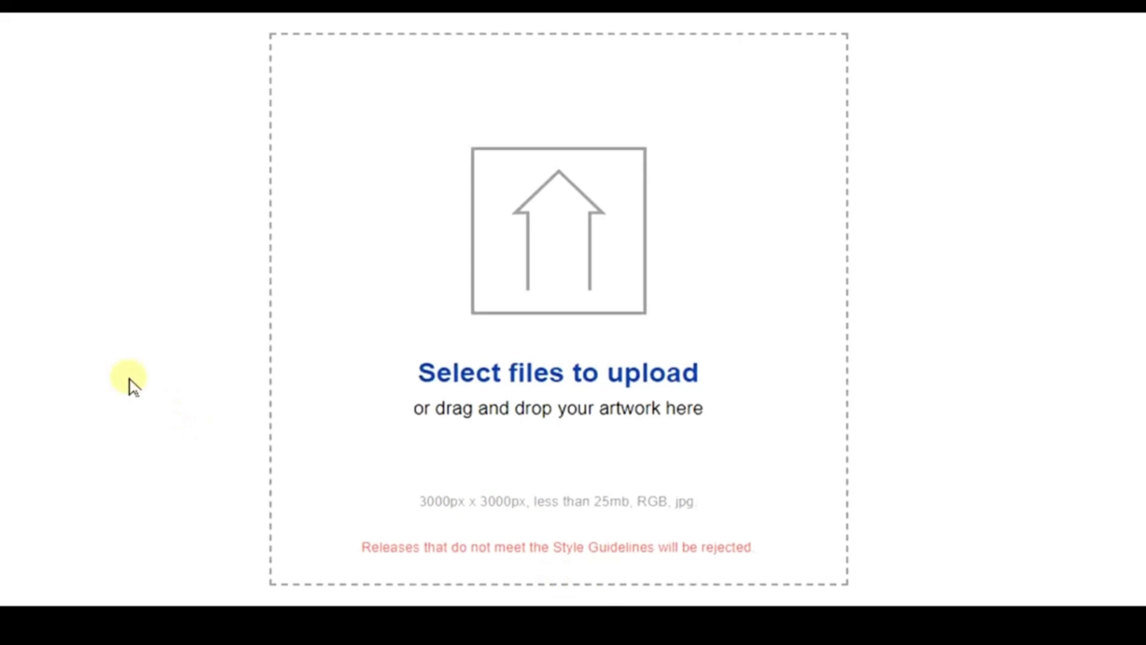
scroll(112, 367, "down", 1)
scroll(112, 367, "down", 6)
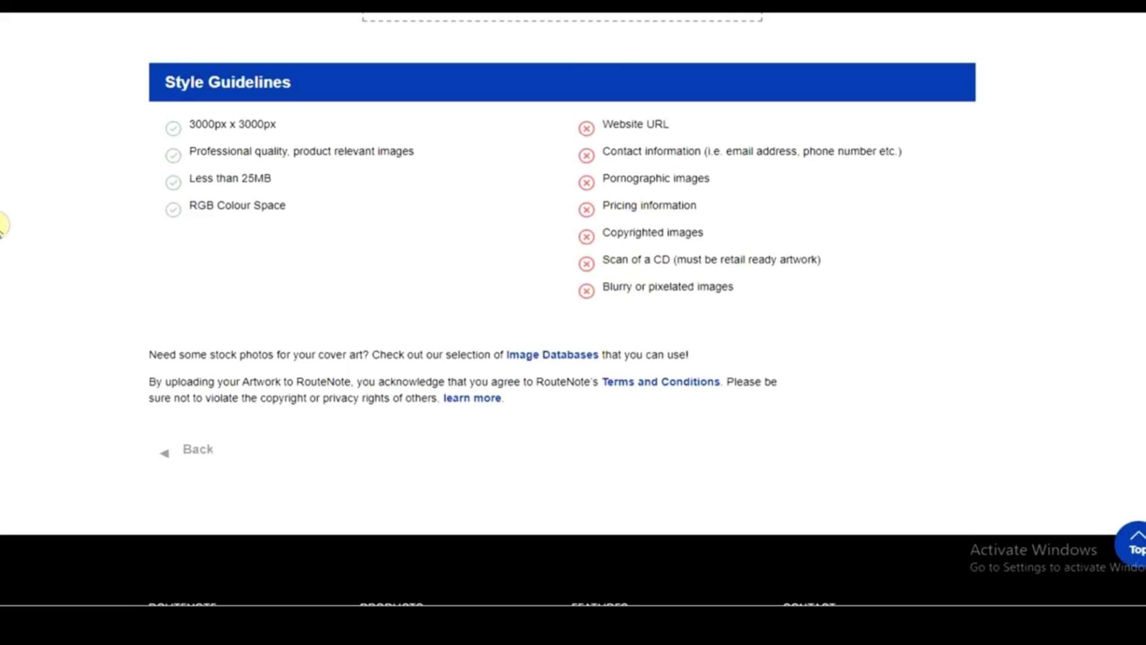
scroll(2, 226, "up", 5)
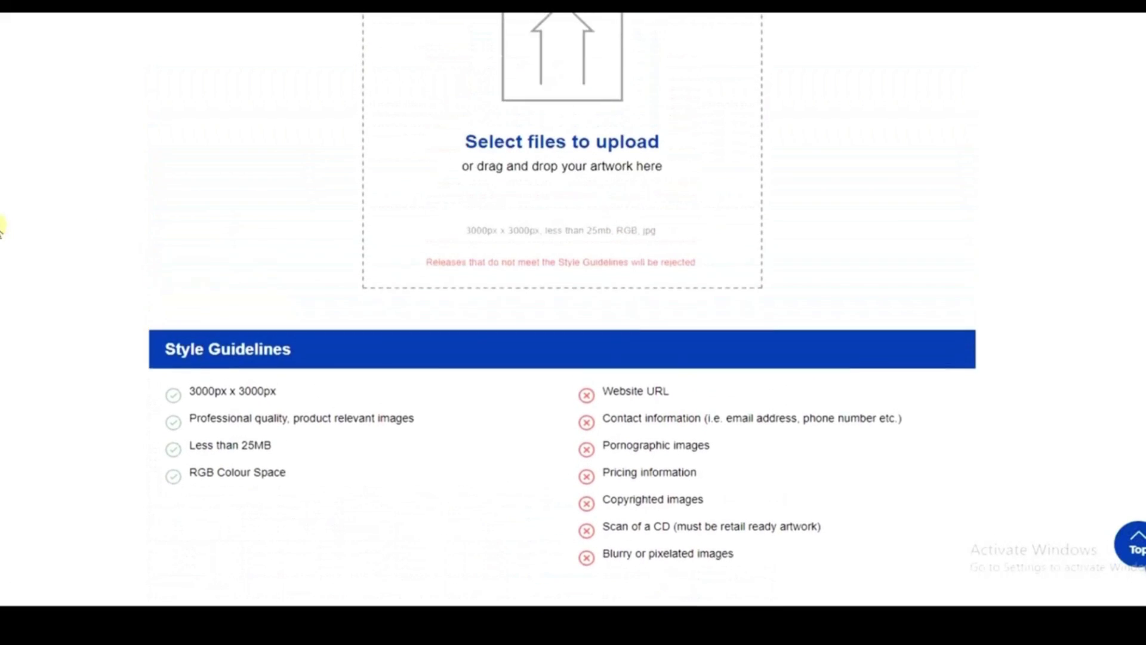
scroll(2, 226, "up", 2)
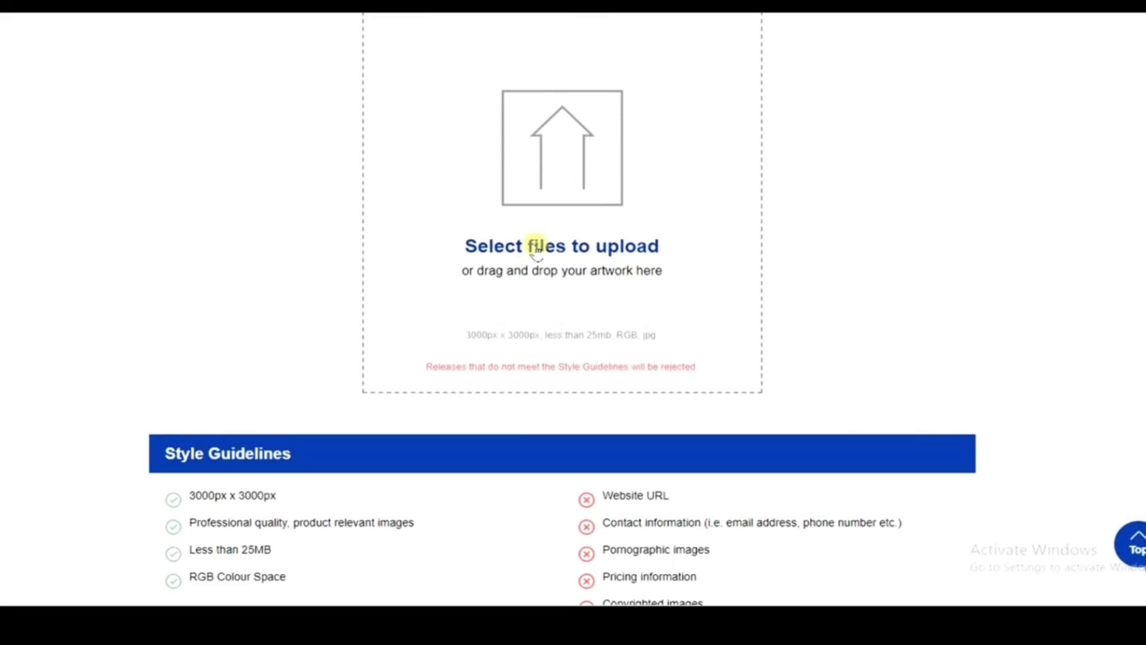
left_click(537, 248)
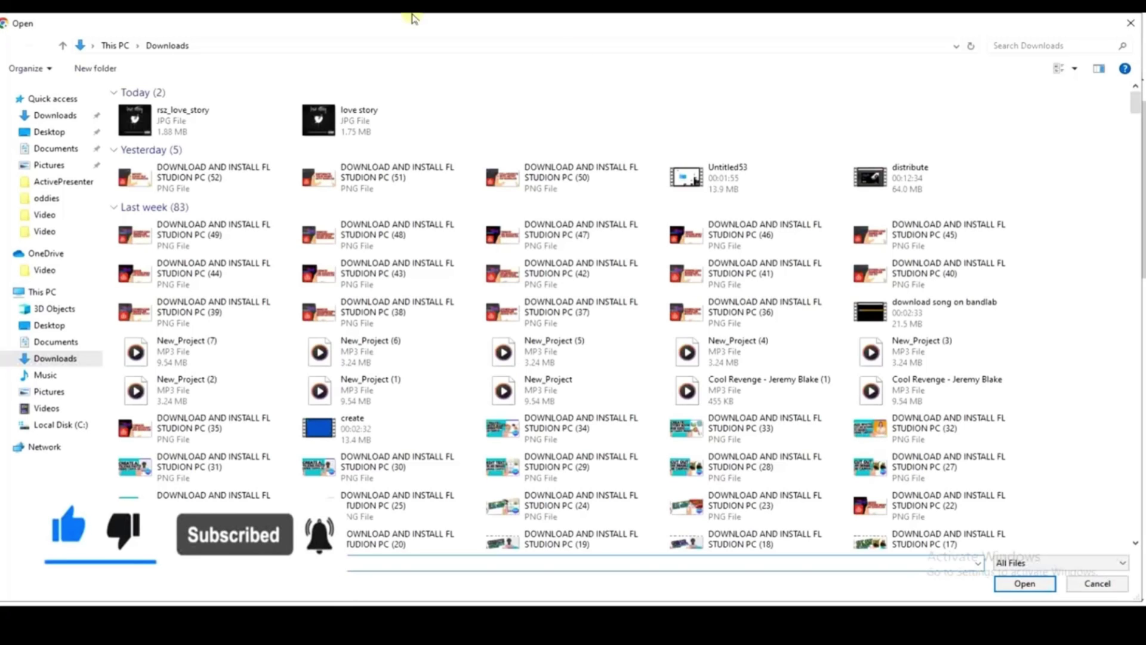
Upload rsz_love_story.jpg from Downloads as the album cover
left_click(174, 114)
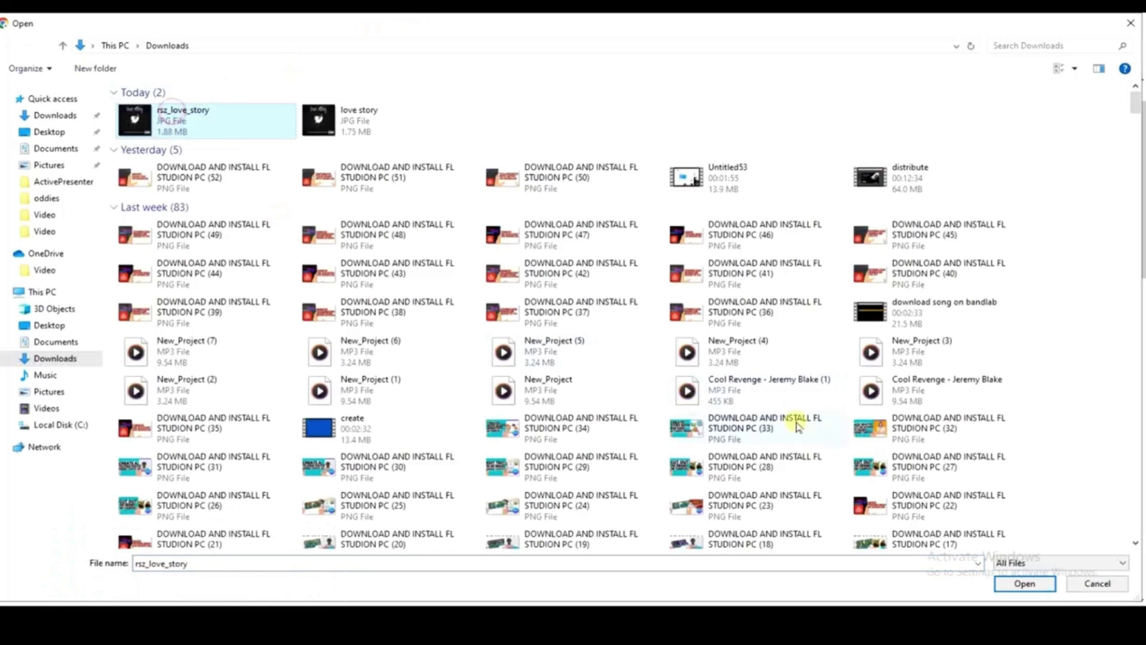
left_click(1020, 584)
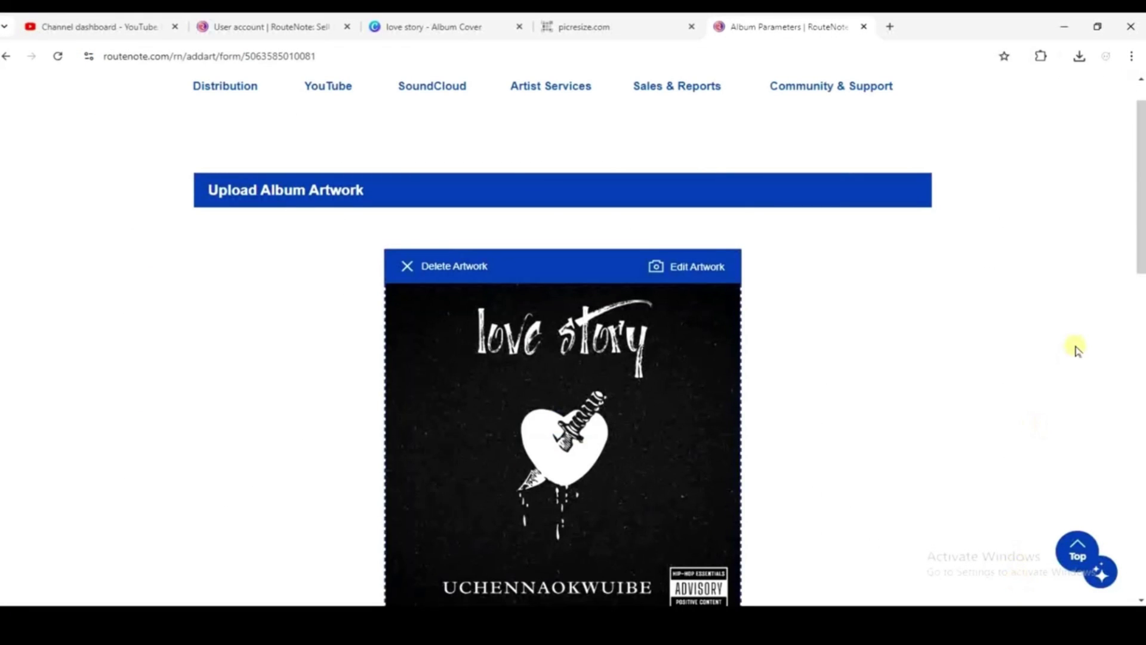
Save the rsz_love_story cover art with Save and Continue below the Style Guidelines
left_click_drag(1140, 208, 1138, 240)
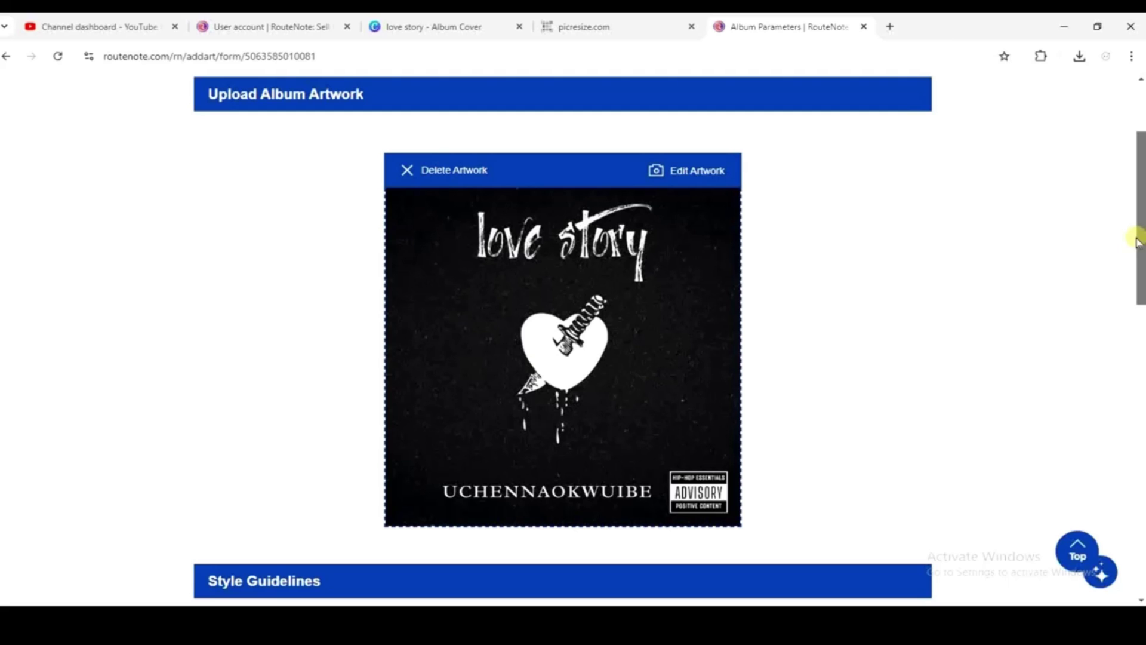
left_click_drag(1138, 240, 1138, 258)
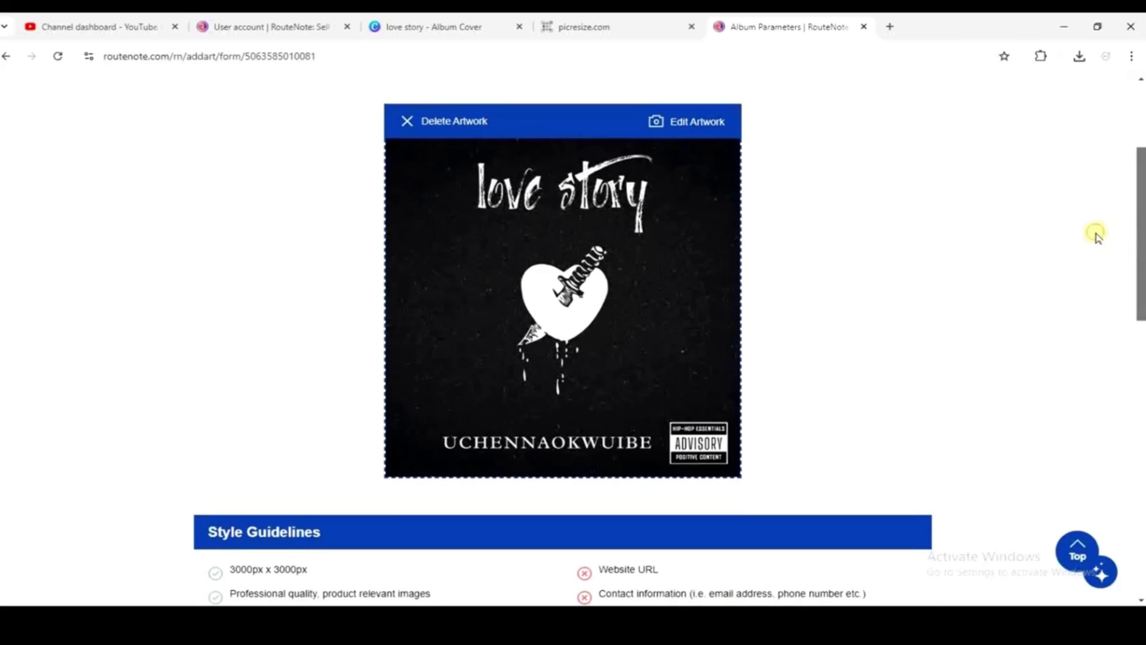
scroll(1098, 236, "down", 2)
scroll(1097, 236, "down", 3)
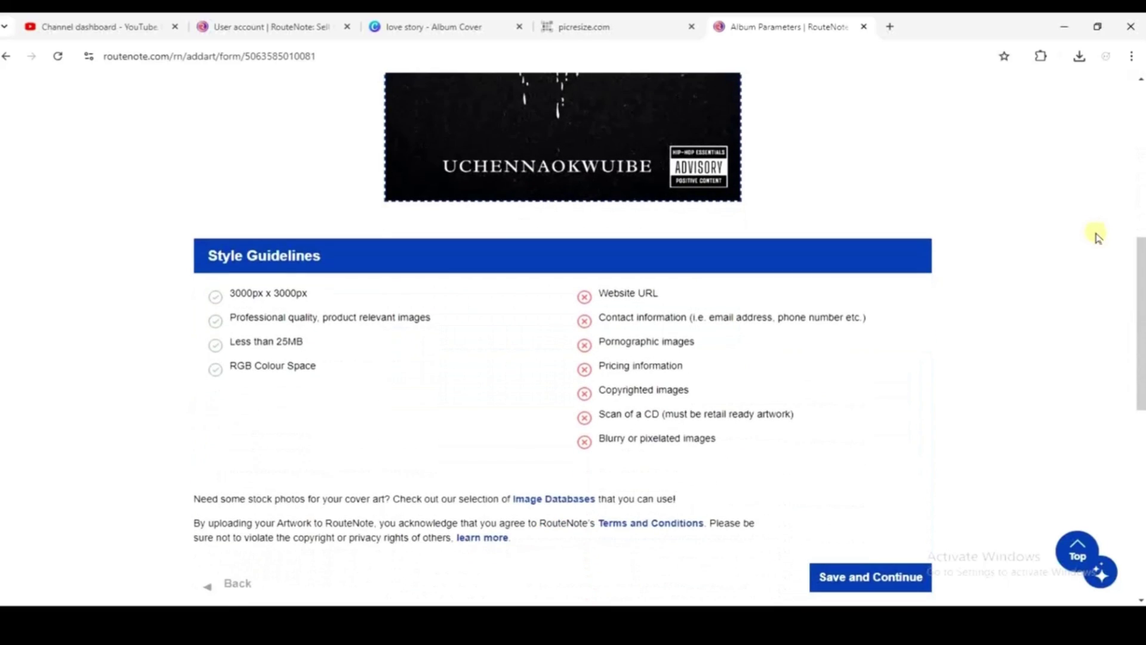
scroll(1098, 235, "down", 3)
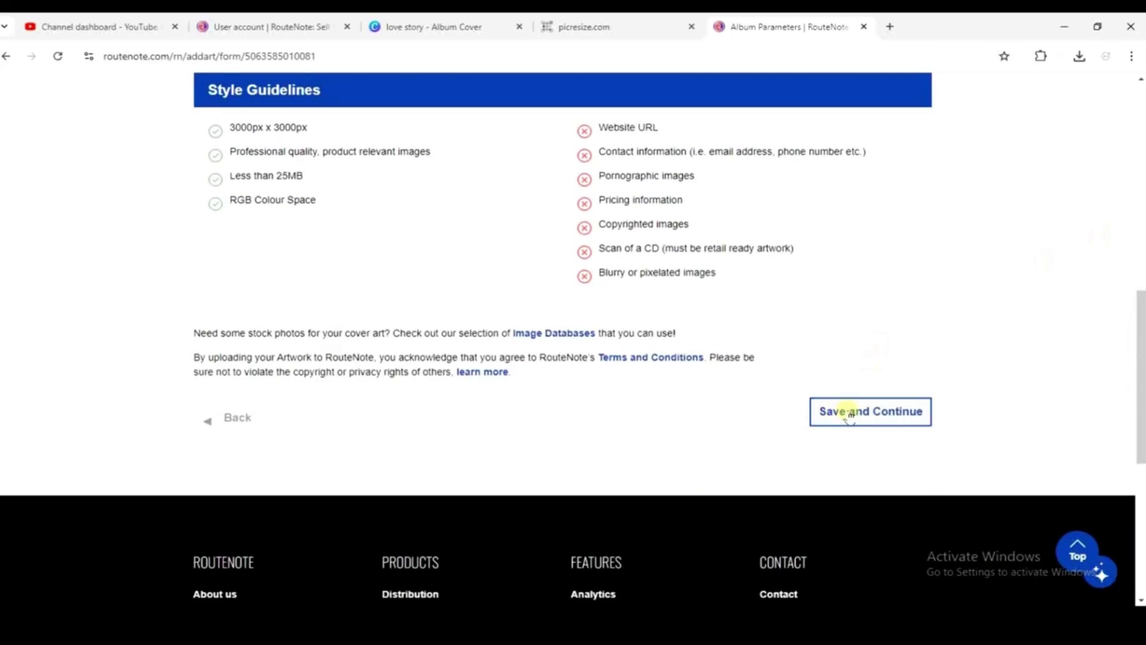
left_click(866, 416)
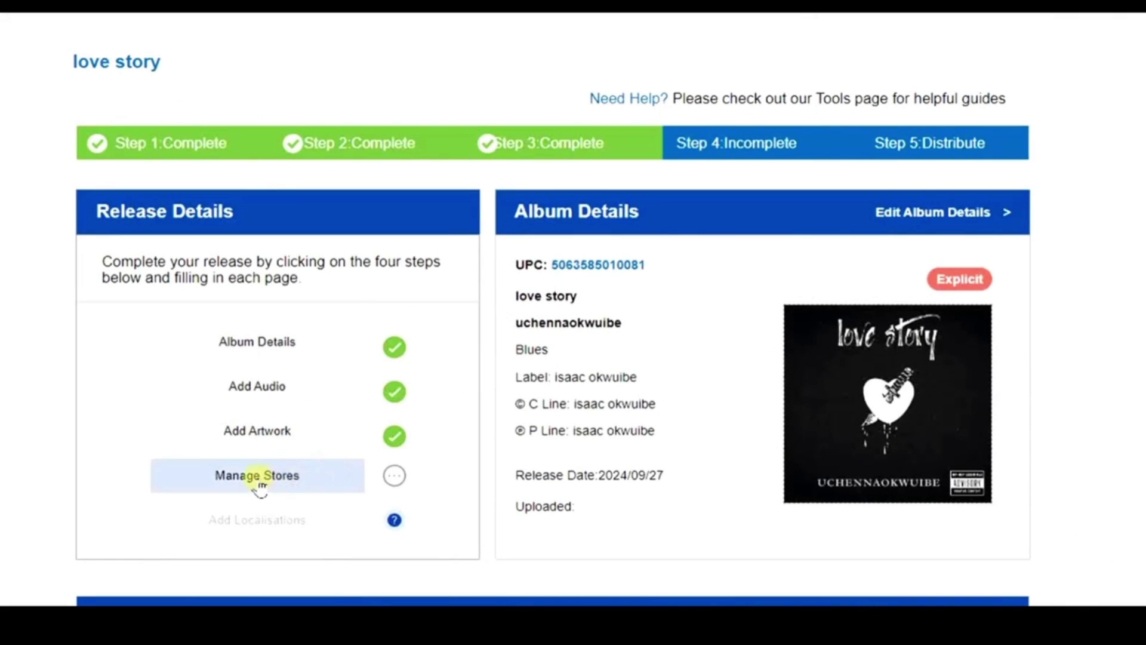
In Manage Stores, keep every store selected, with Tidal and Deezer toggled off and back on
left_click(280, 485)
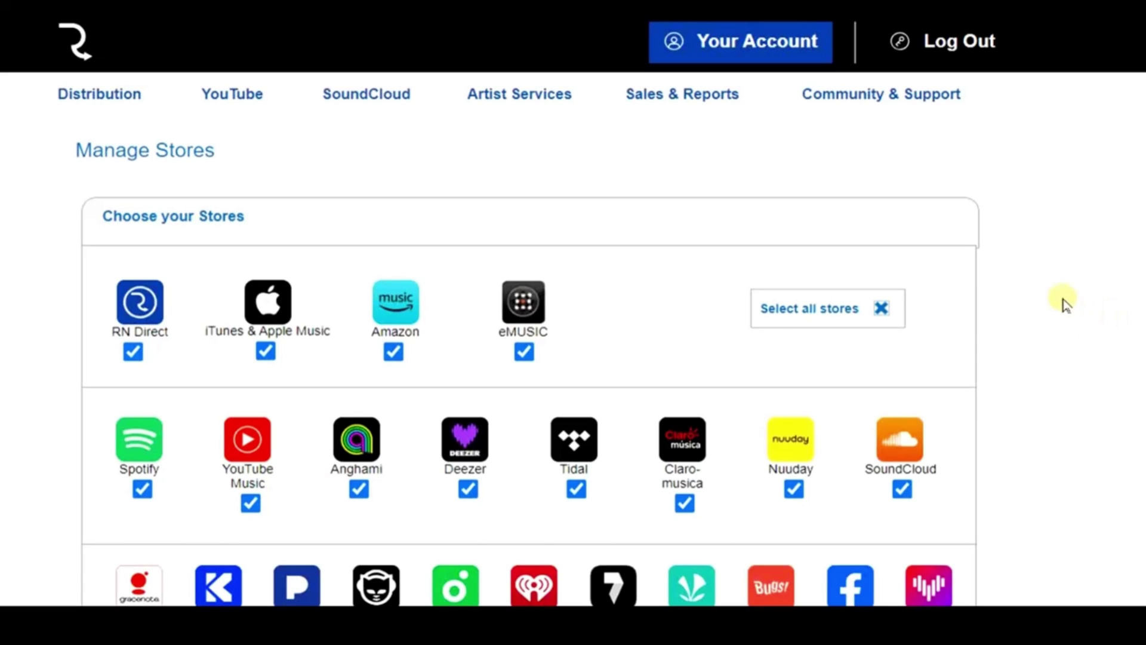
scroll(1058, 298, "down", 1)
scroll(1060, 300, "down", 1)
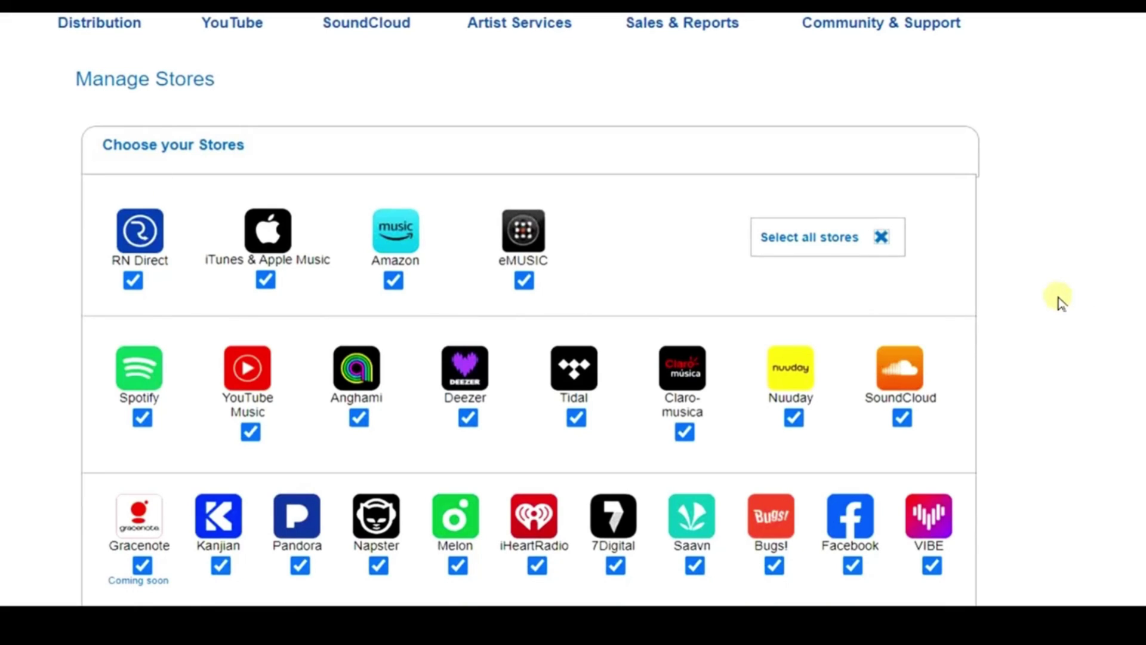
left_click(576, 418)
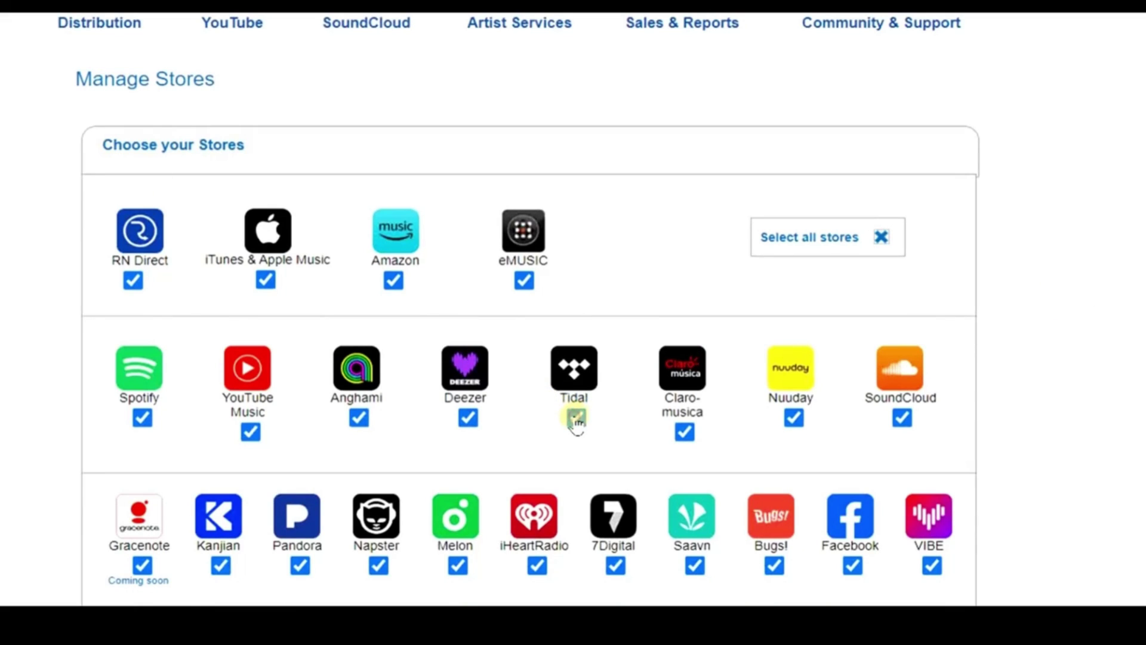
left_click(468, 417)
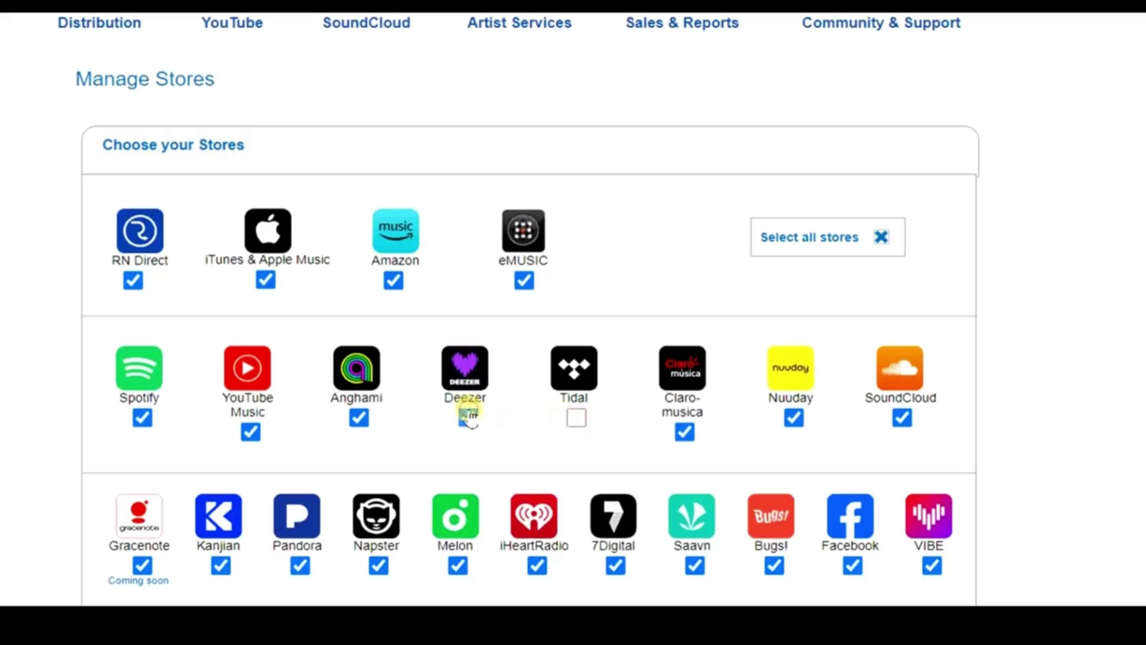
left_click(468, 417)
left_click(576, 418)
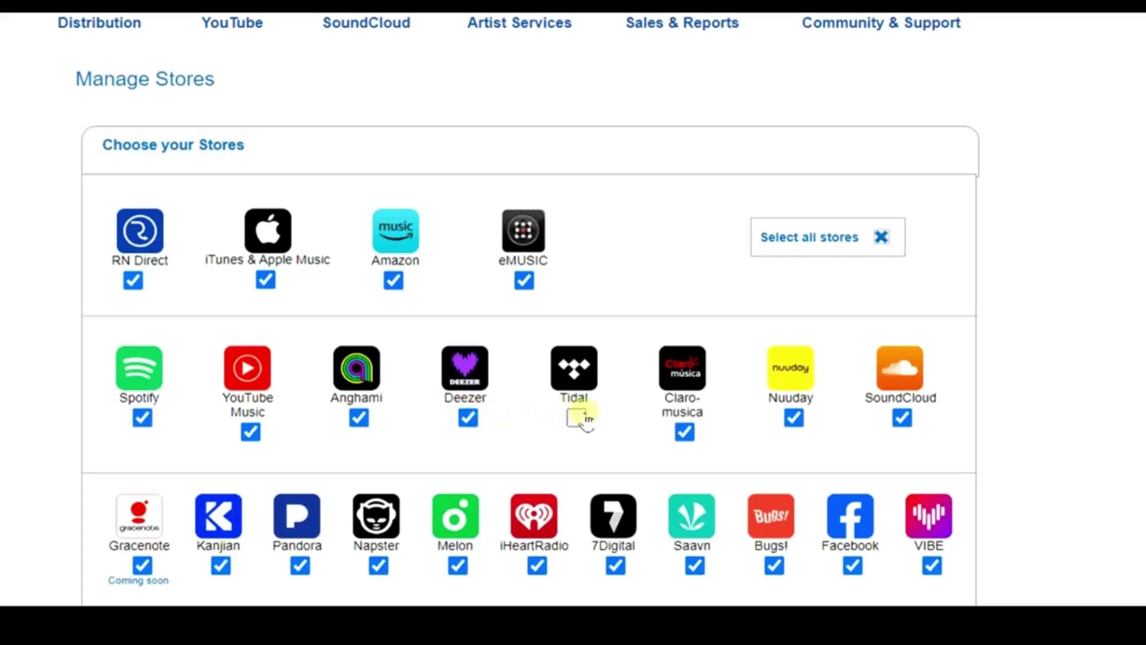
left_click(576, 419)
Leave territories unrestricted and save the store selection
scroll(1069, 256, "down", 10)
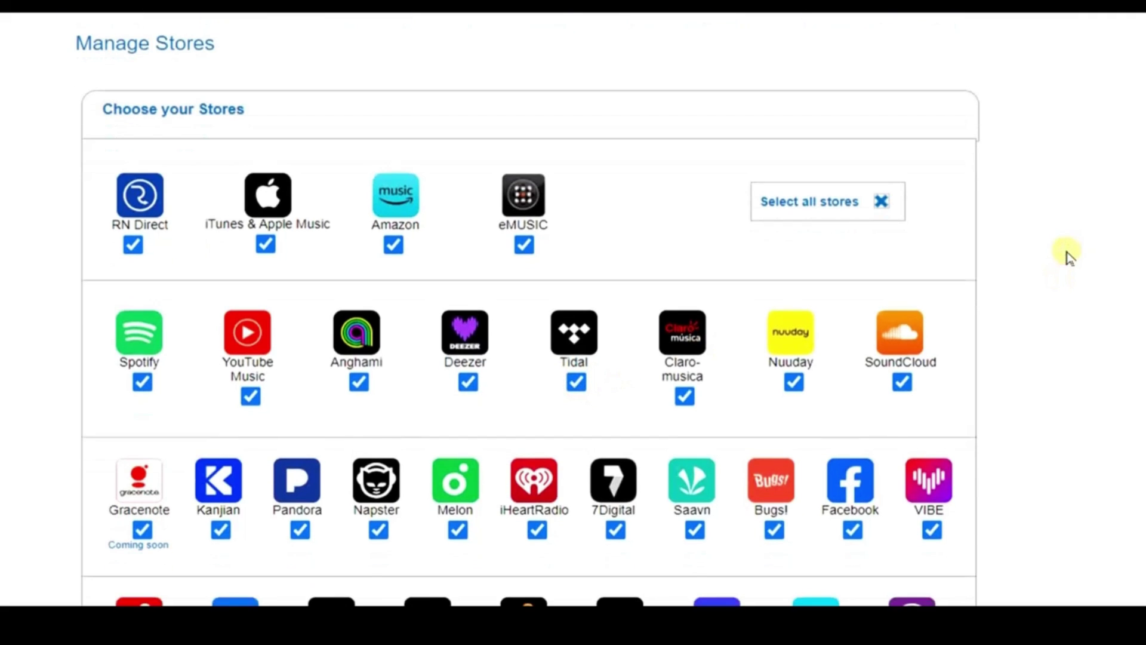
scroll(1068, 255, "down", 9)
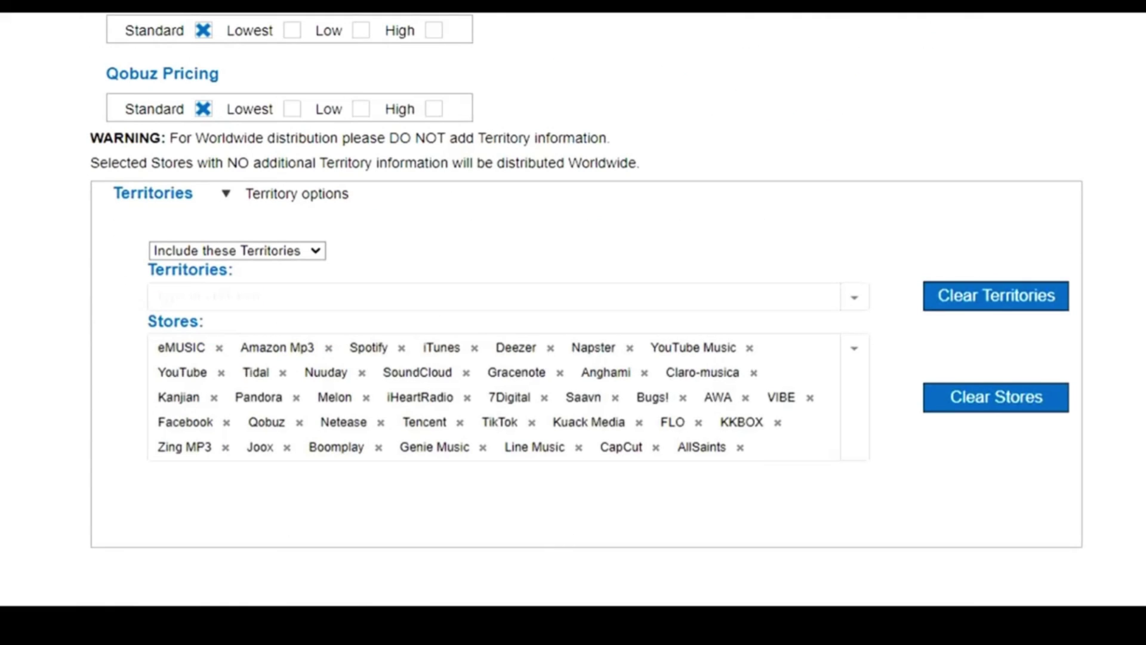
left_click(855, 299)
left_click(1003, 123)
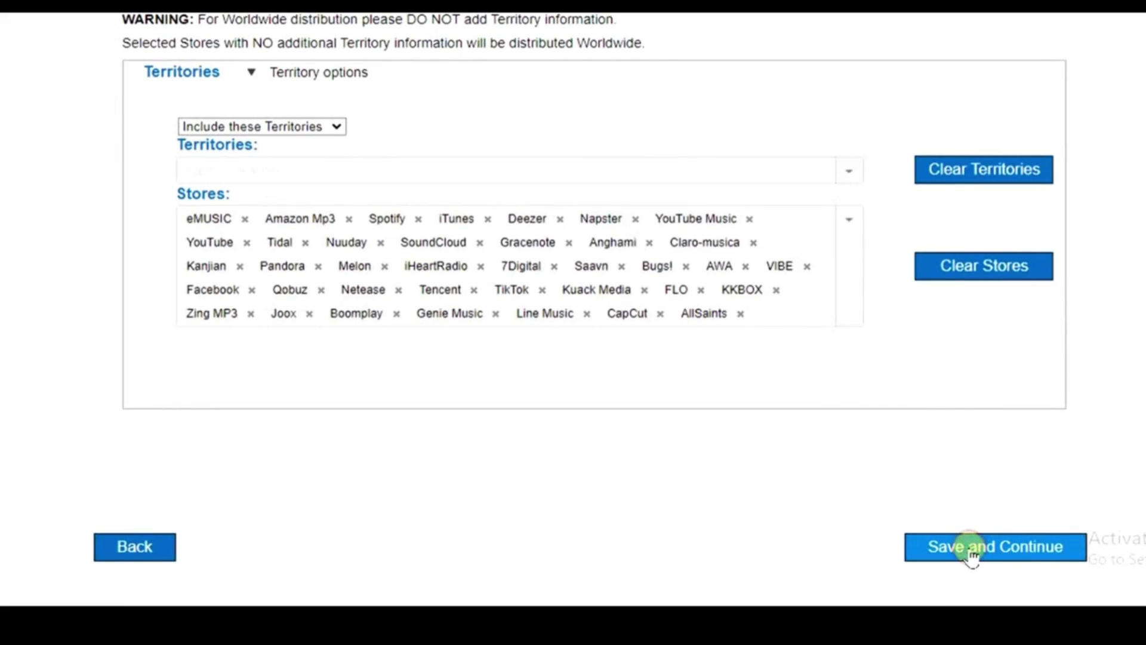
left_click(972, 552)
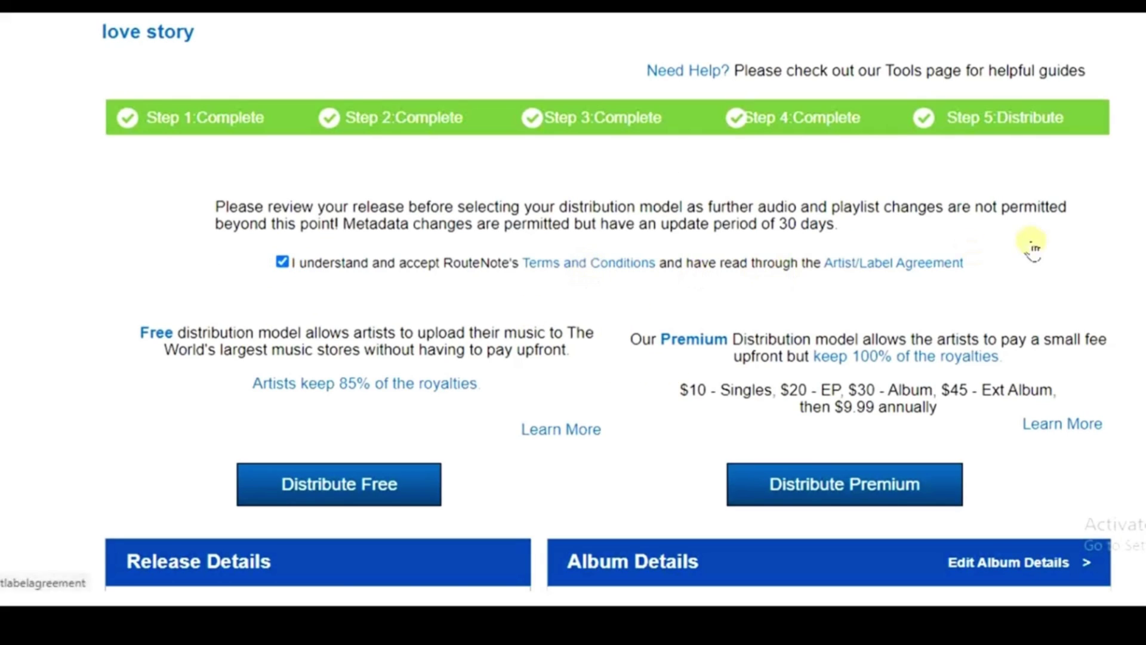
scroll(607, 308, "down", 3)
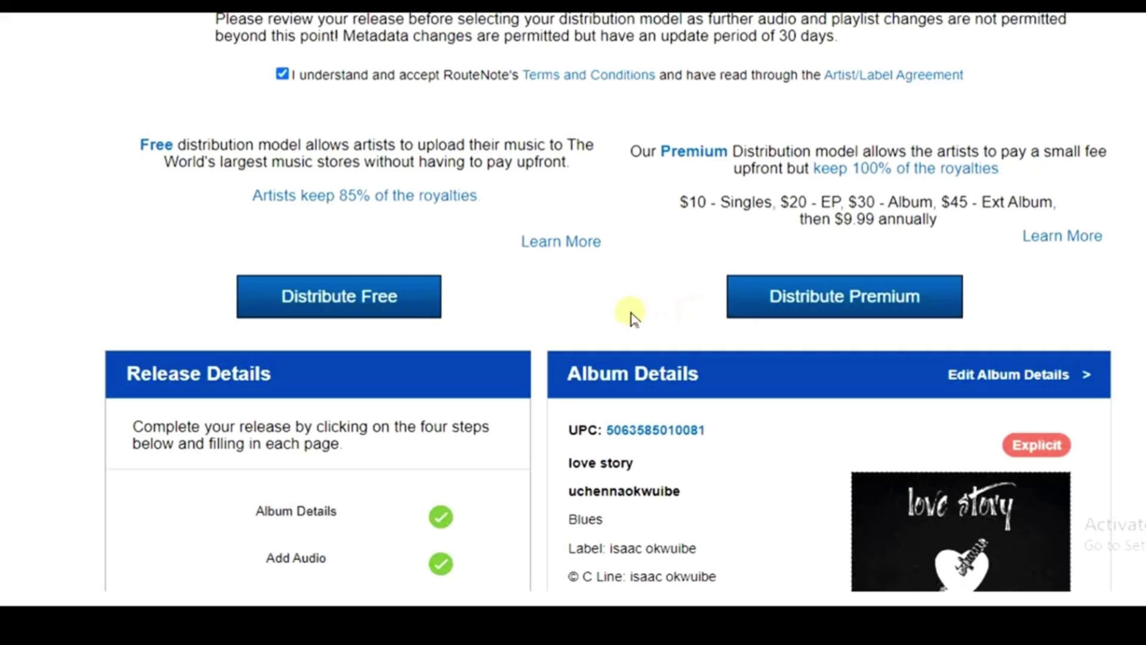
left_click(374, 309)
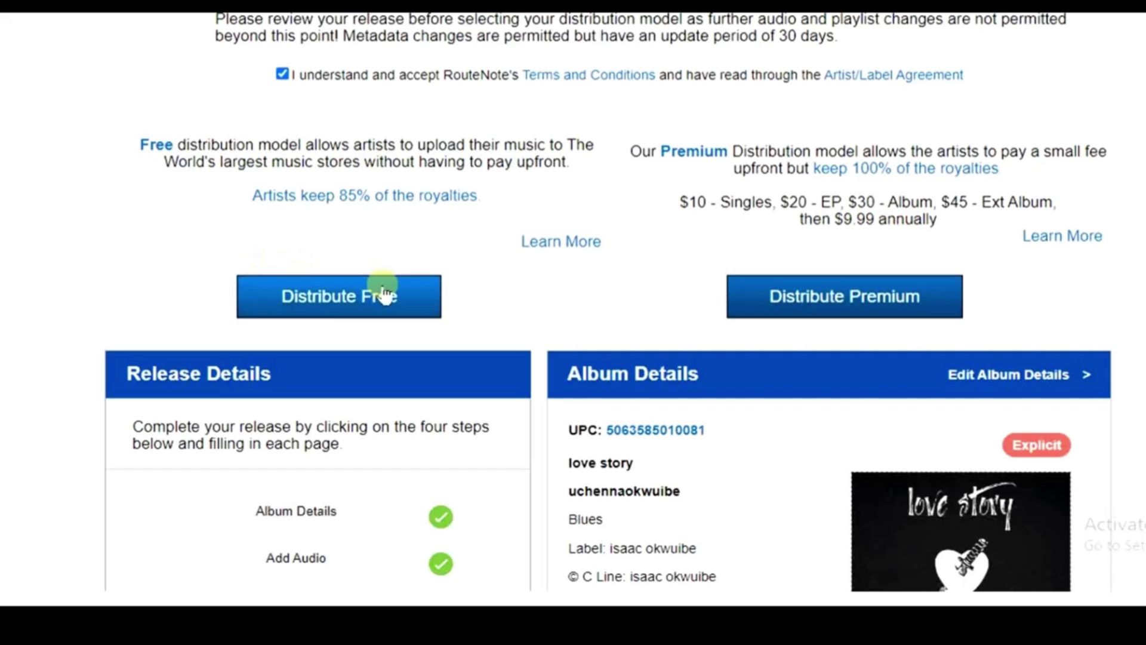
Distribute love story on the Free plan and confirm Complete Release
left_click(336, 309)
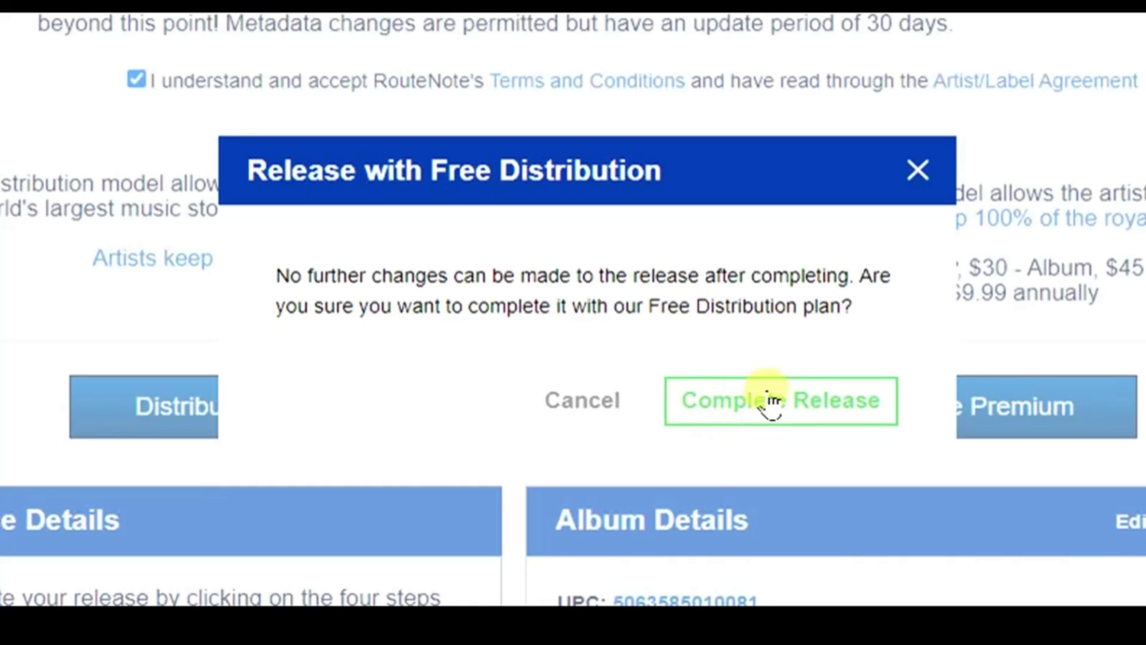
left_click(870, 401)
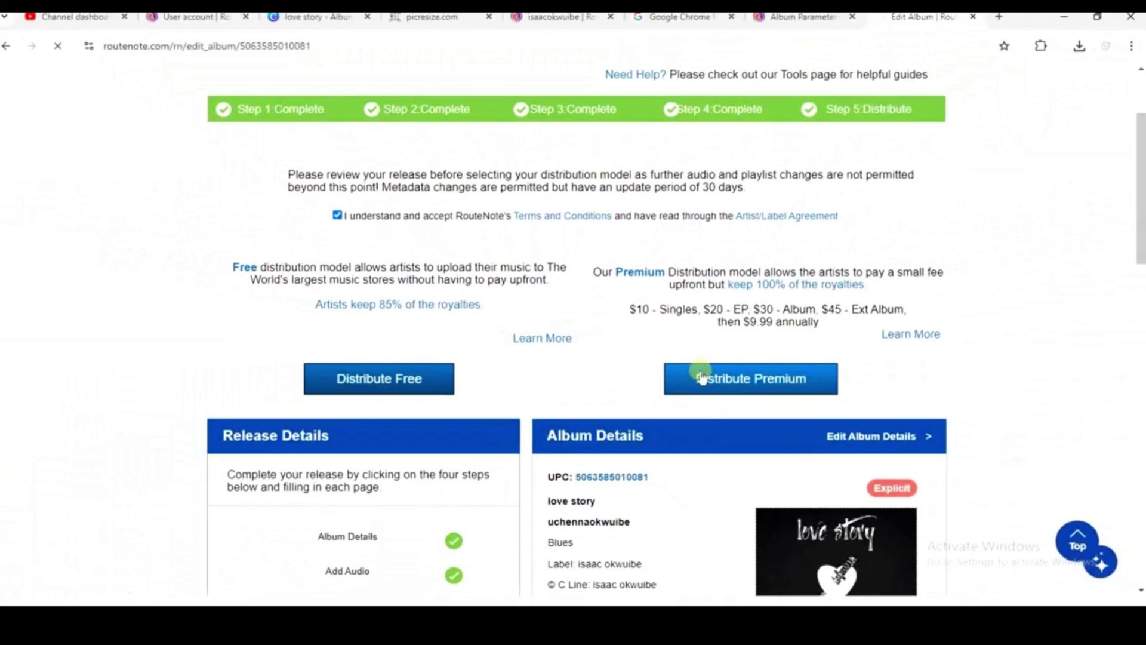